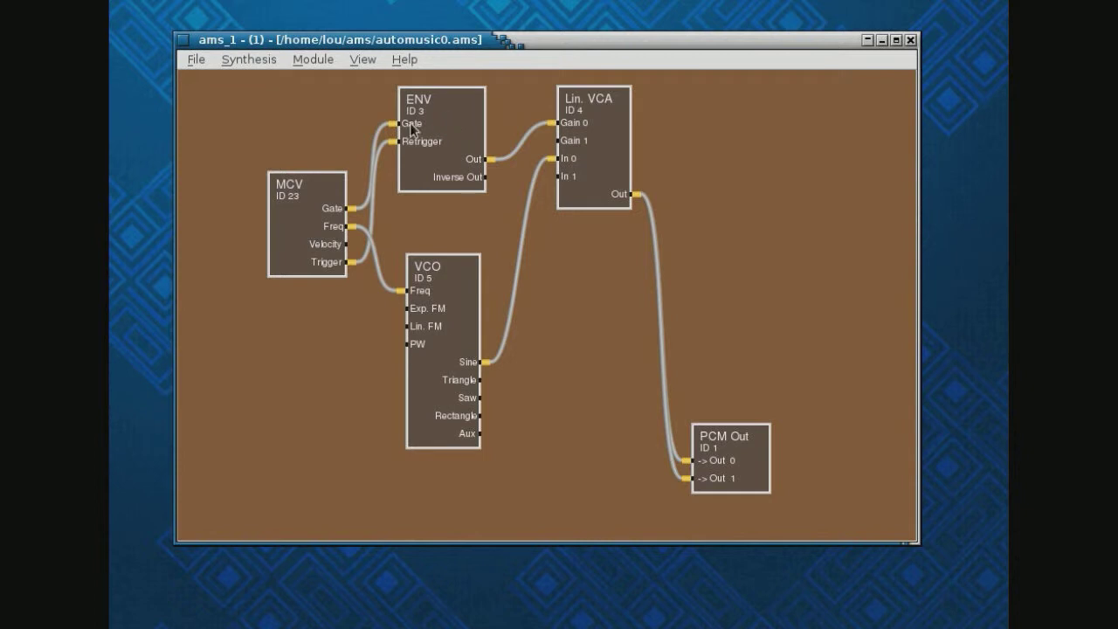
# - Bring up the cable options on the ENV Gate input to remove the MCV gate cable
pyautogui.rightClick(410, 125)
# - Disconnect the MCV cables from ENV Gate, ENV Retrigger and VCO Freq
pyautogui.click(427, 132)
pyautogui.rightClick(421, 147)
pyautogui.click(435, 153)
pyautogui.rightClick(428, 291)
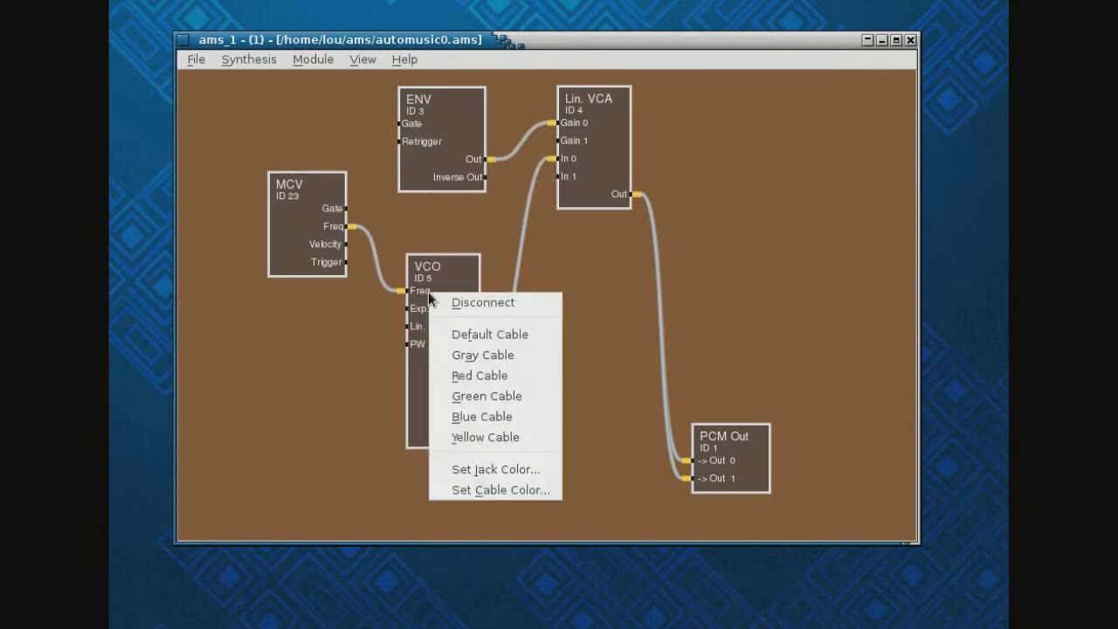
pyautogui.click(437, 301)
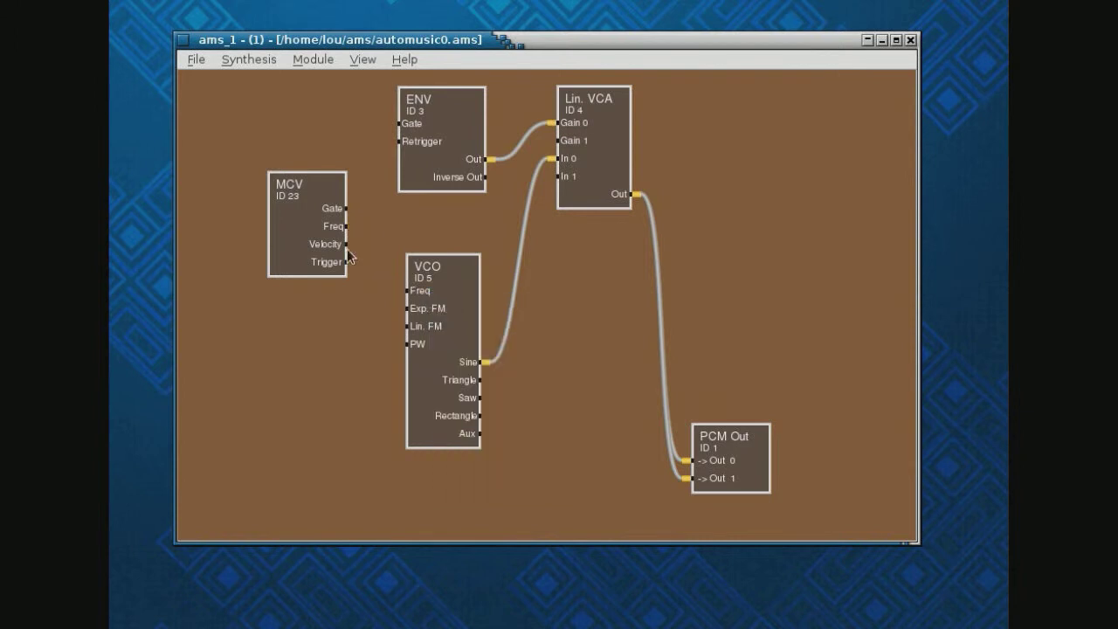
# - Delete the MCV module from the patch and add a new Quantizer module
pyautogui.rightClick(303, 224)
pyautogui.click(378, 370)
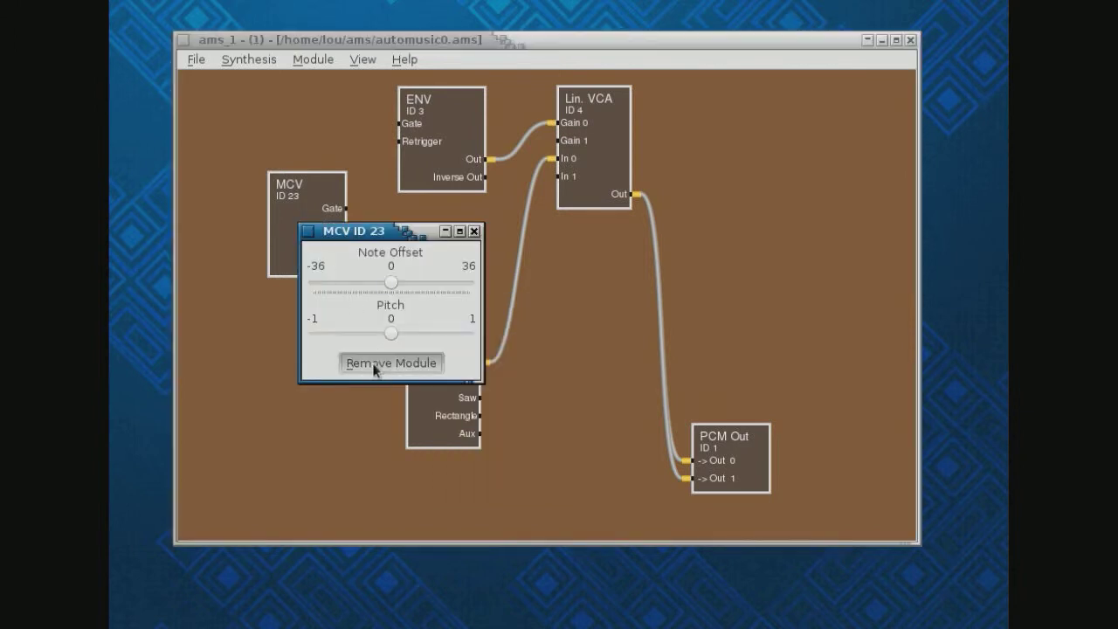
pyautogui.click(300, 61)
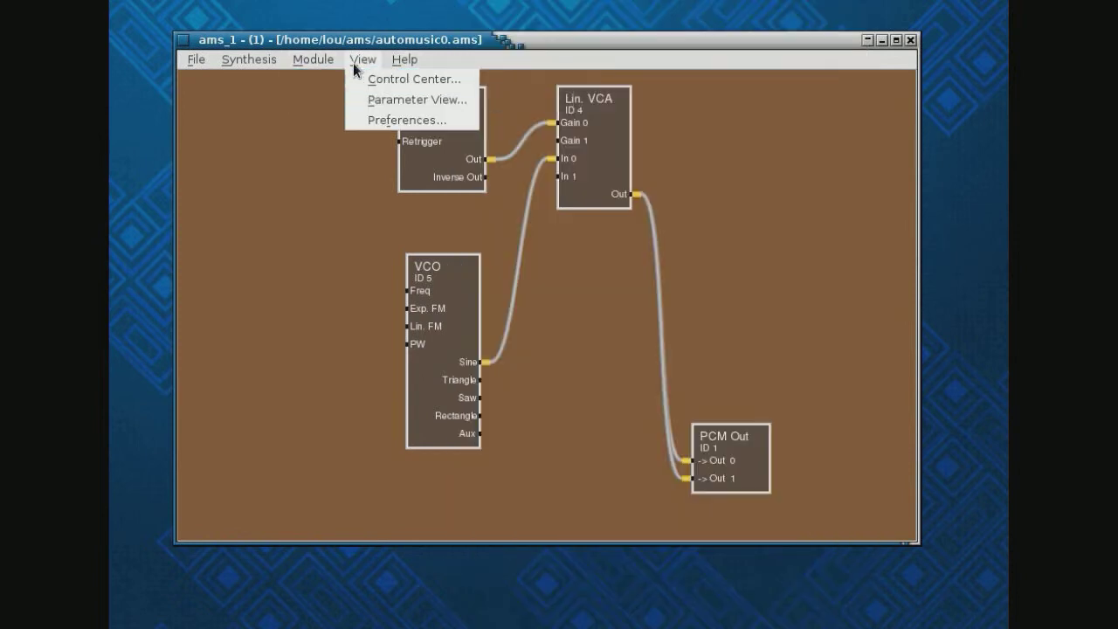
pyautogui.moveTo(367, 79)
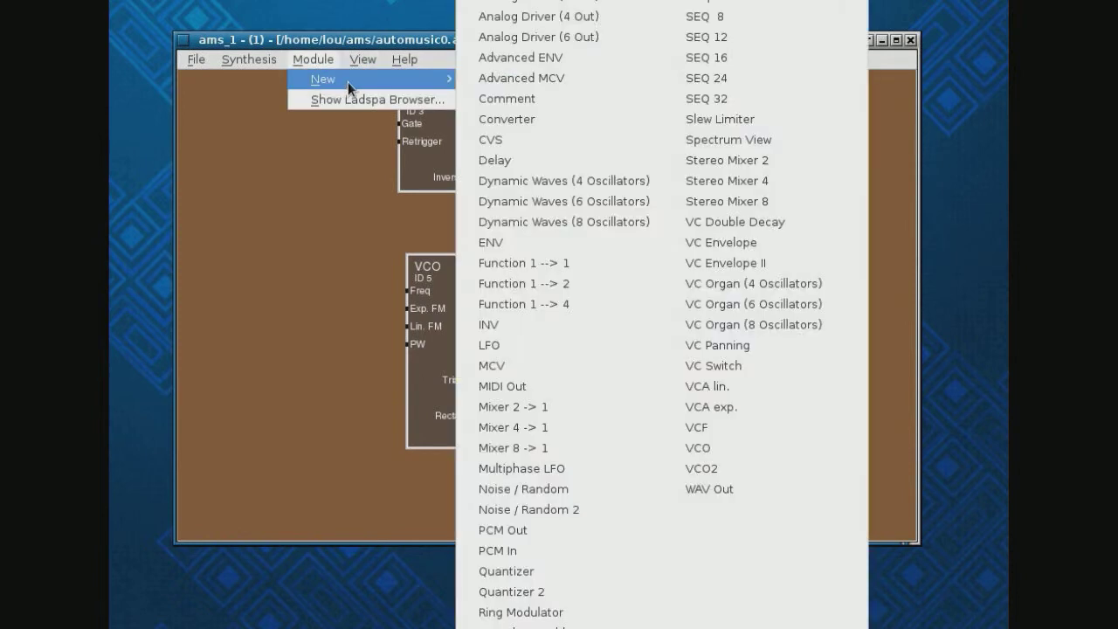
pyautogui.click(554, 571)
# - Place the Quantizer near the top left and set its Quantization to Pentatonic
pyautogui.moveTo(325, 223); pyautogui.dragTo(334, 154)
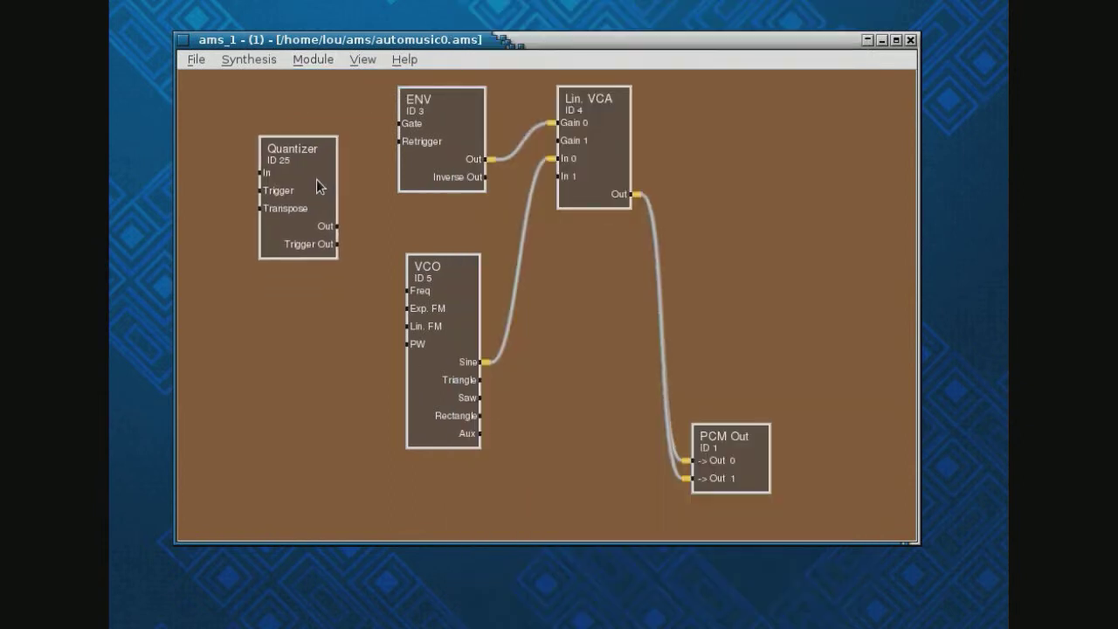
pyautogui.rightClick(335, 154)
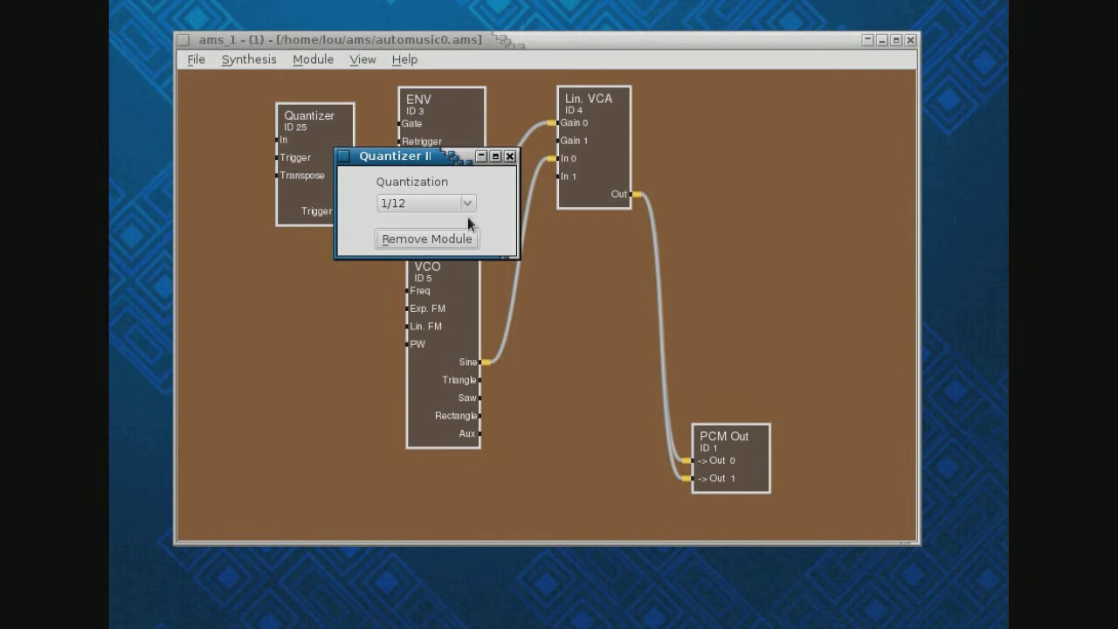
pyautogui.click(467, 205)
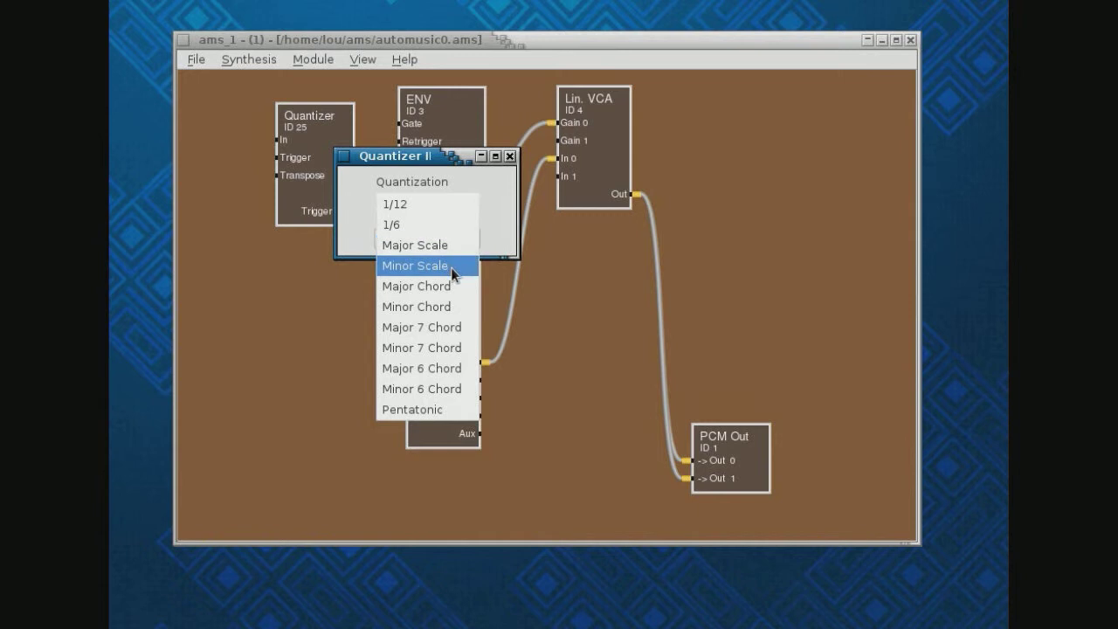
pyautogui.click(284, 290)
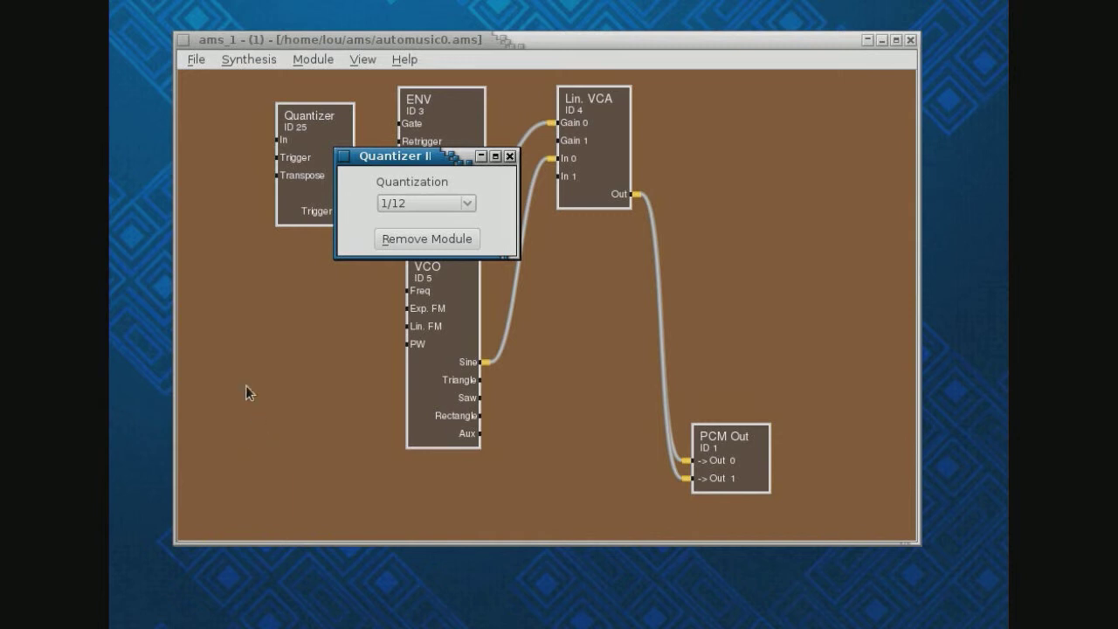
pyautogui.click(468, 204)
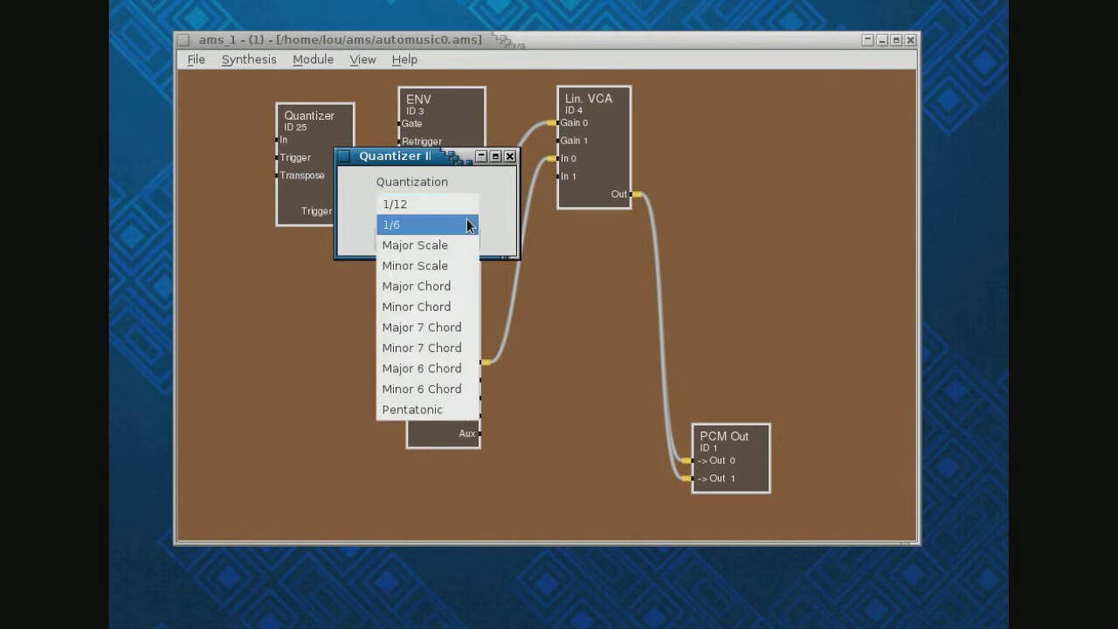
pyautogui.click(457, 415)
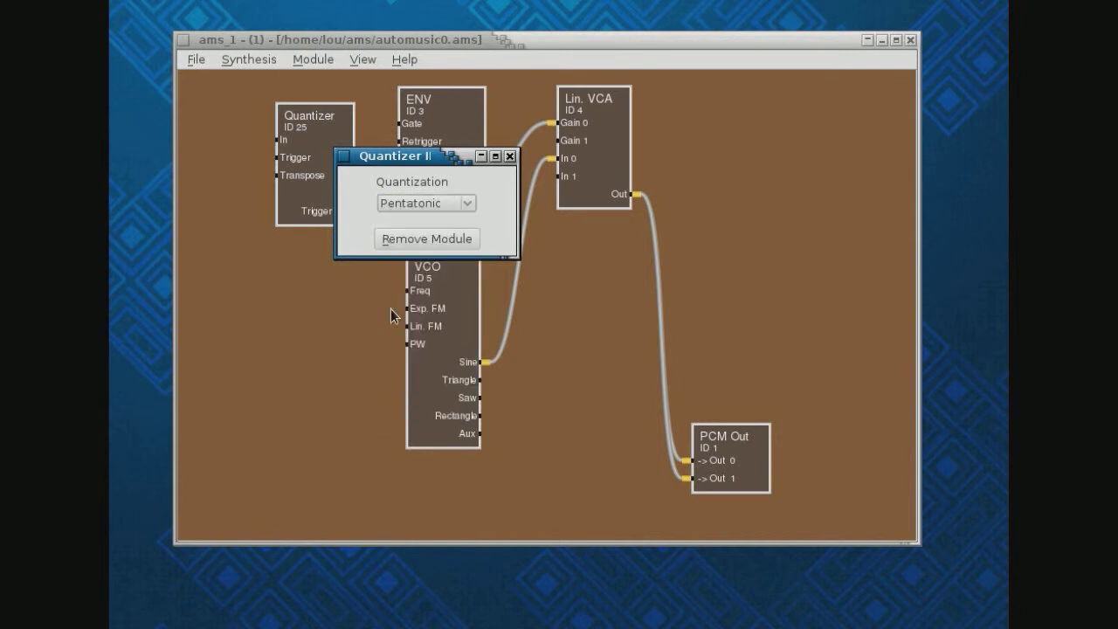
pyautogui.click(510, 156)
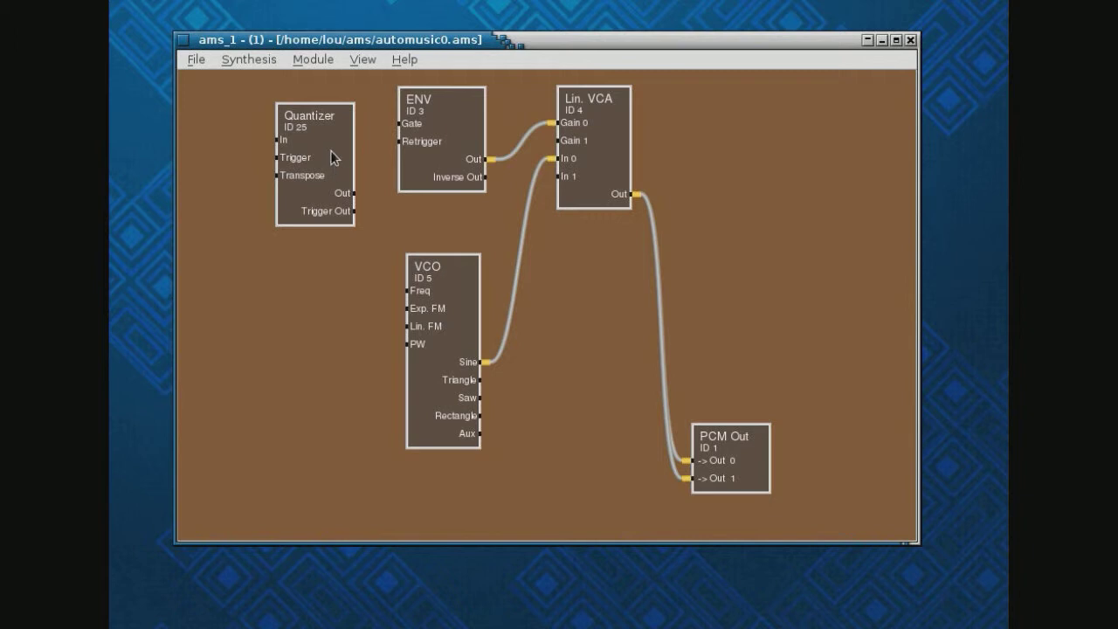
pyautogui.click(313, 61)
pyautogui.moveTo(323, 78)
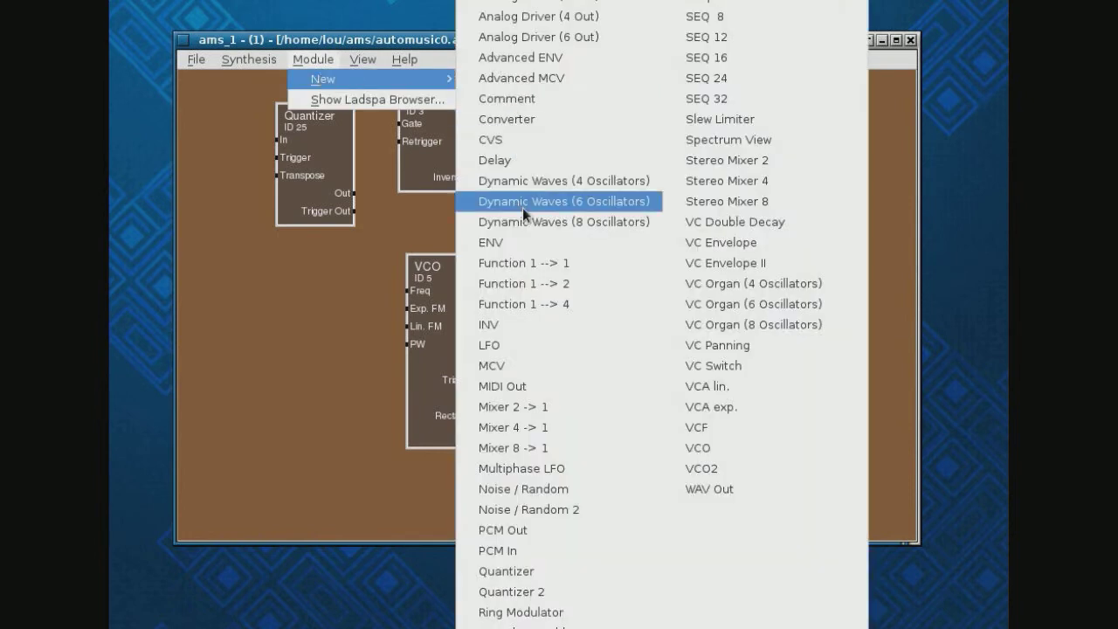
# - Add a second Quantizer below the first and set it to Pentatonic
pyautogui.click(544, 571)
pyautogui.moveTo(290, 259)
pyautogui.mouseDown()
pyautogui.moveTo(312, 394)
pyautogui.moveTo(301, 388)
pyautogui.mouseUp()
pyautogui.rightClick(300, 388)
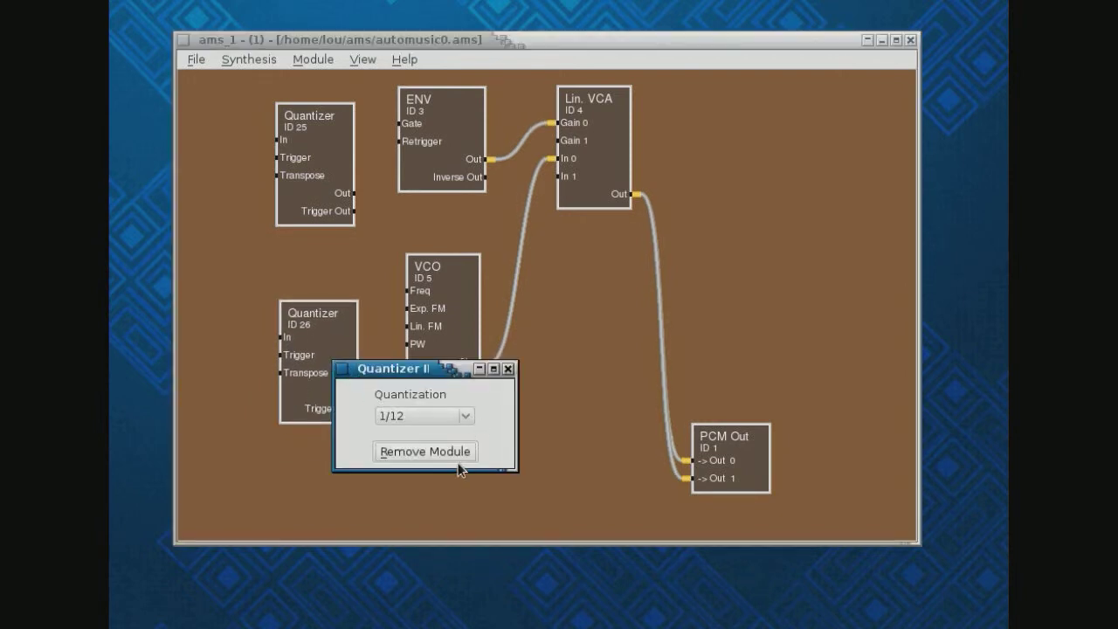
pyautogui.click(466, 415)
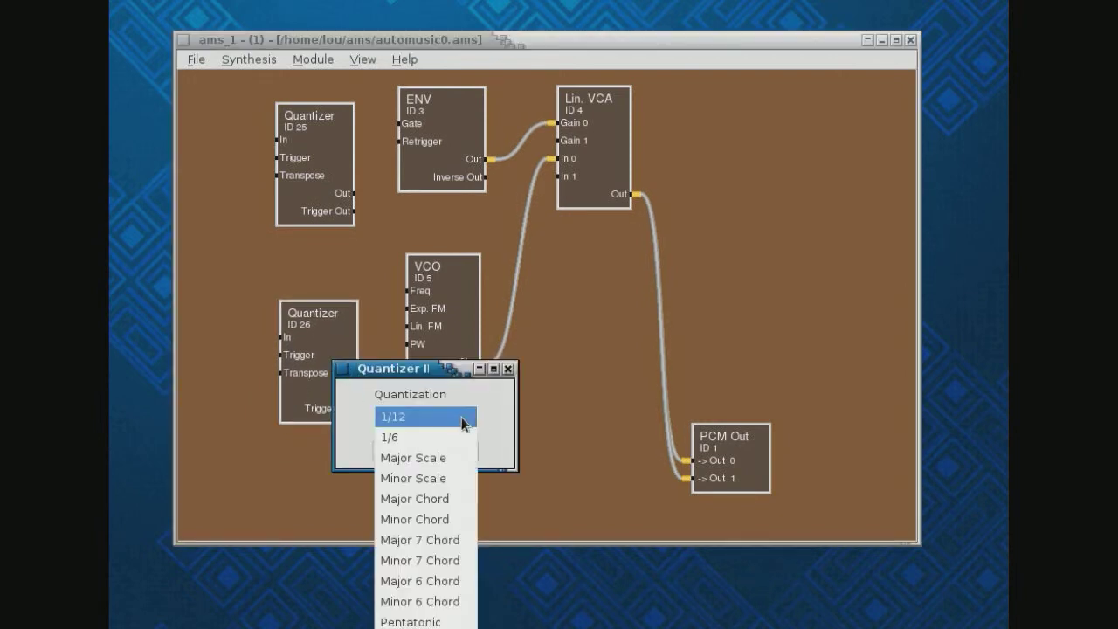
pyautogui.click(433, 622)
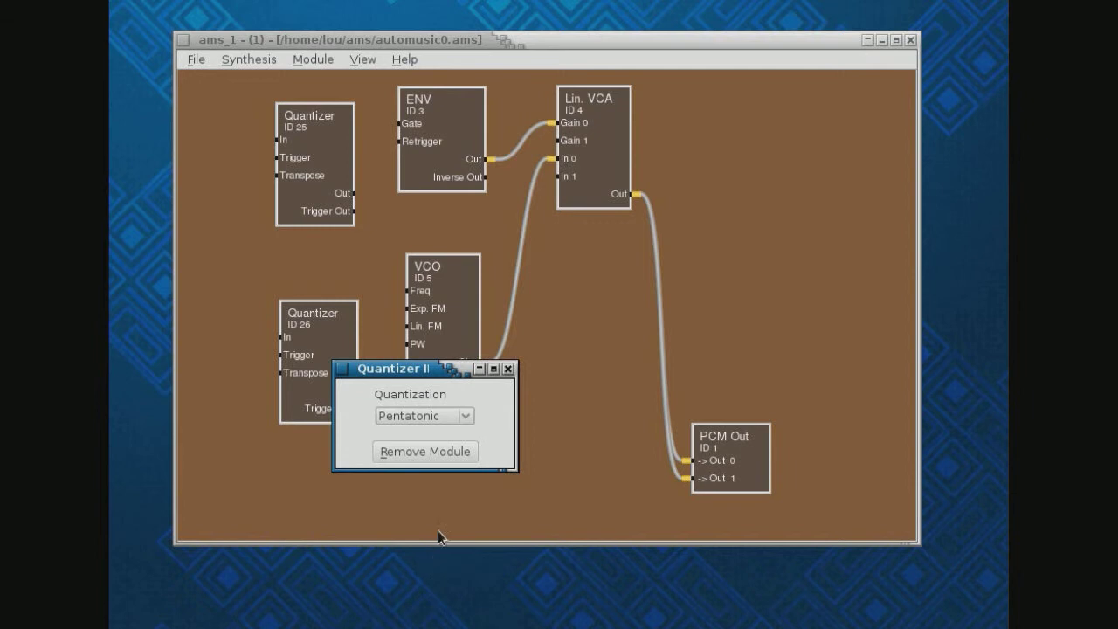
pyautogui.click(507, 367)
# - Add a Noise module at the left side and nudge both Quantizers slightly right
pyautogui.rightClick(209, 266)
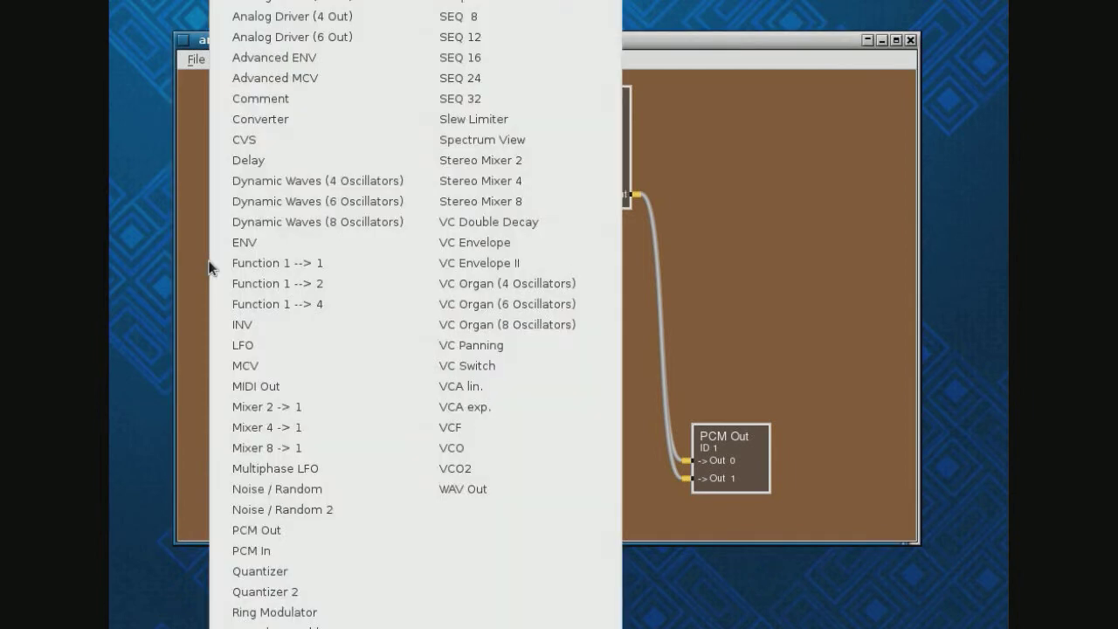
pyautogui.click(278, 488)
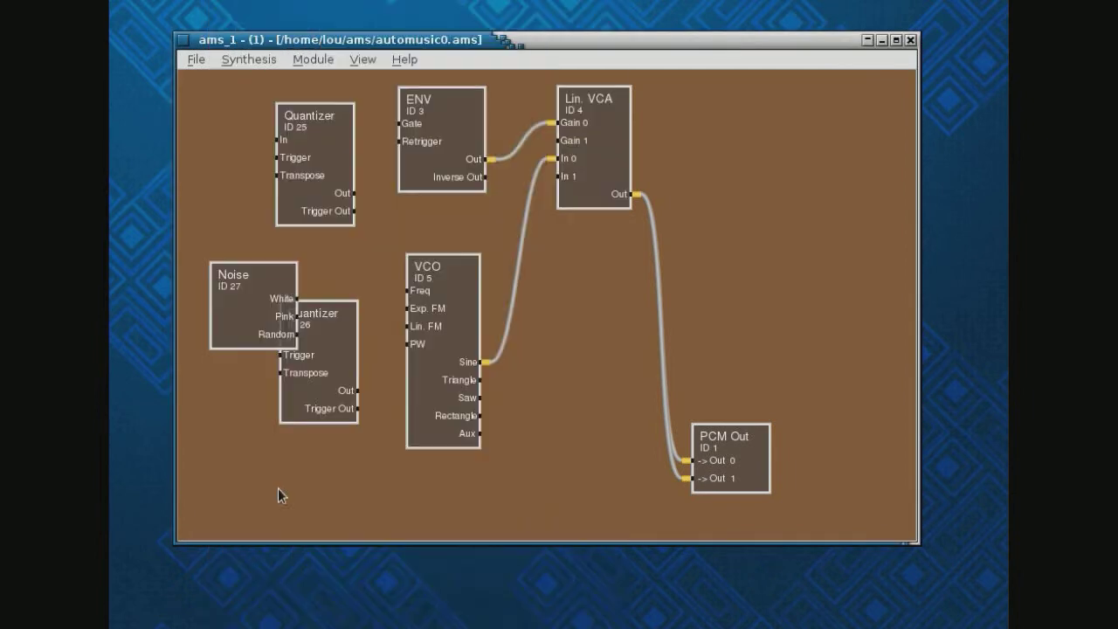
pyautogui.moveTo(250, 299); pyautogui.dragTo(201, 250)
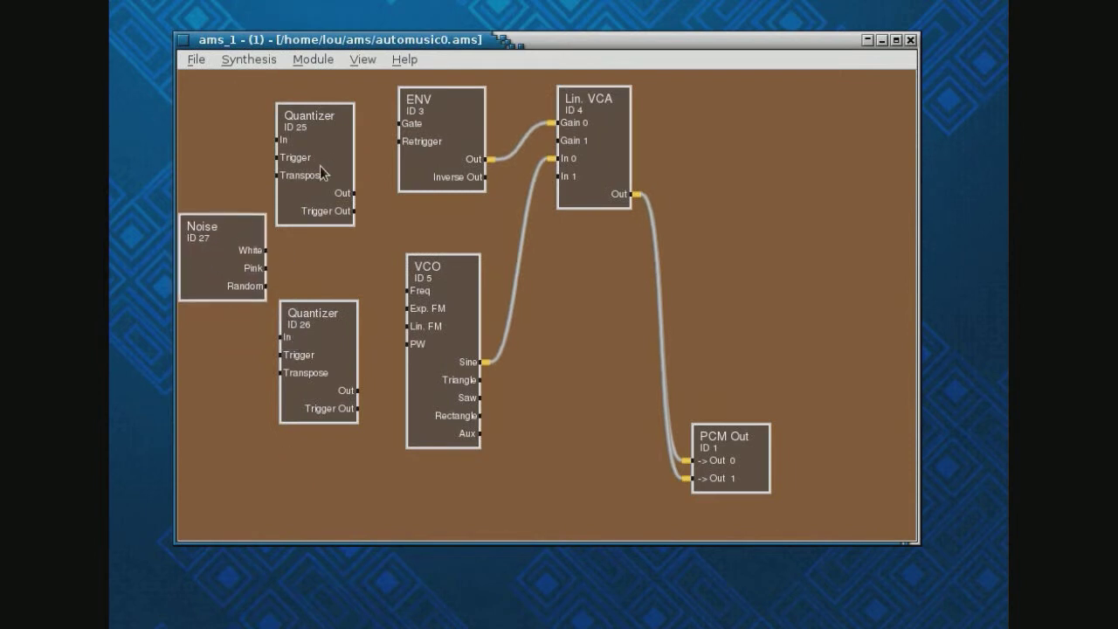
pyautogui.moveTo(323, 174); pyautogui.dragTo(341, 170)
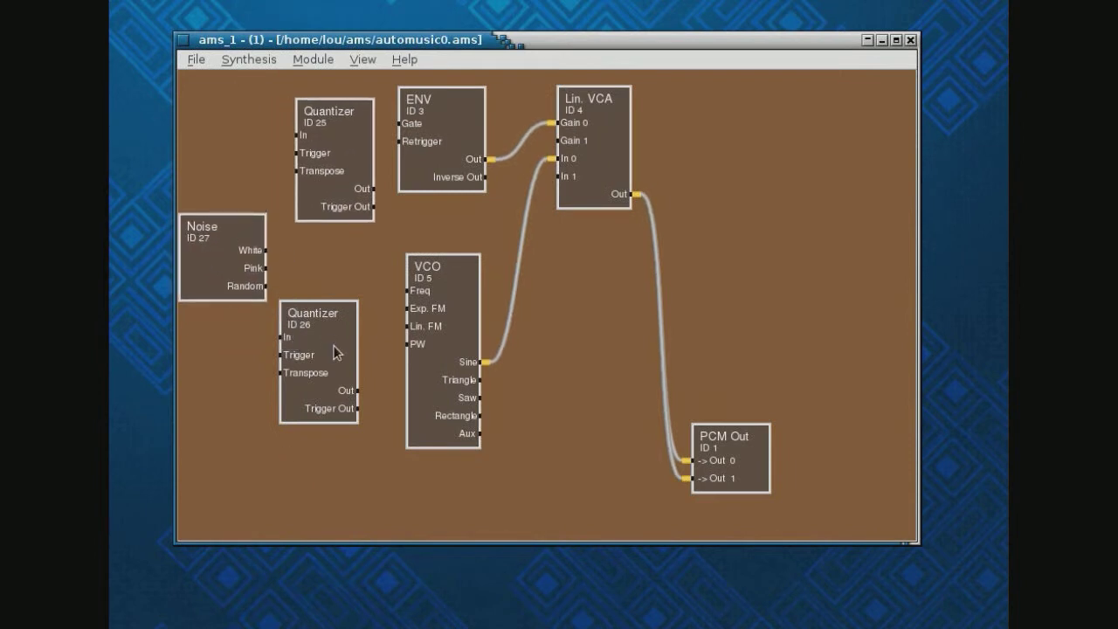
pyautogui.moveTo(337, 349); pyautogui.dragTo(348, 346)
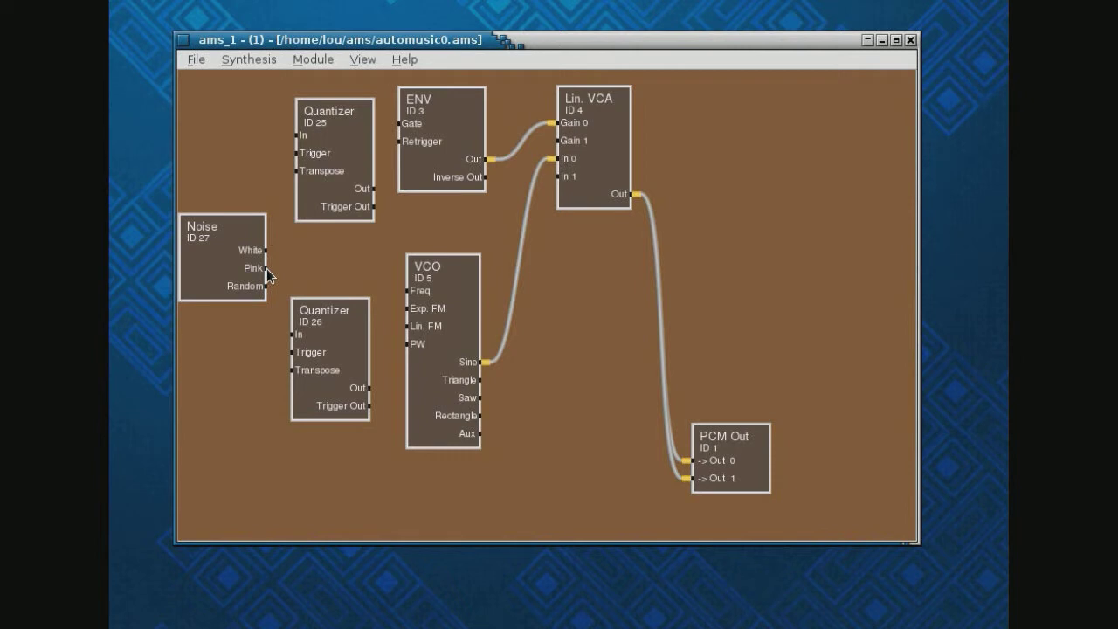
# - Wire Noise Pink and Random into the two Quantizers, lower Trigger Out into upper Trigger
pyautogui.click(265, 268)
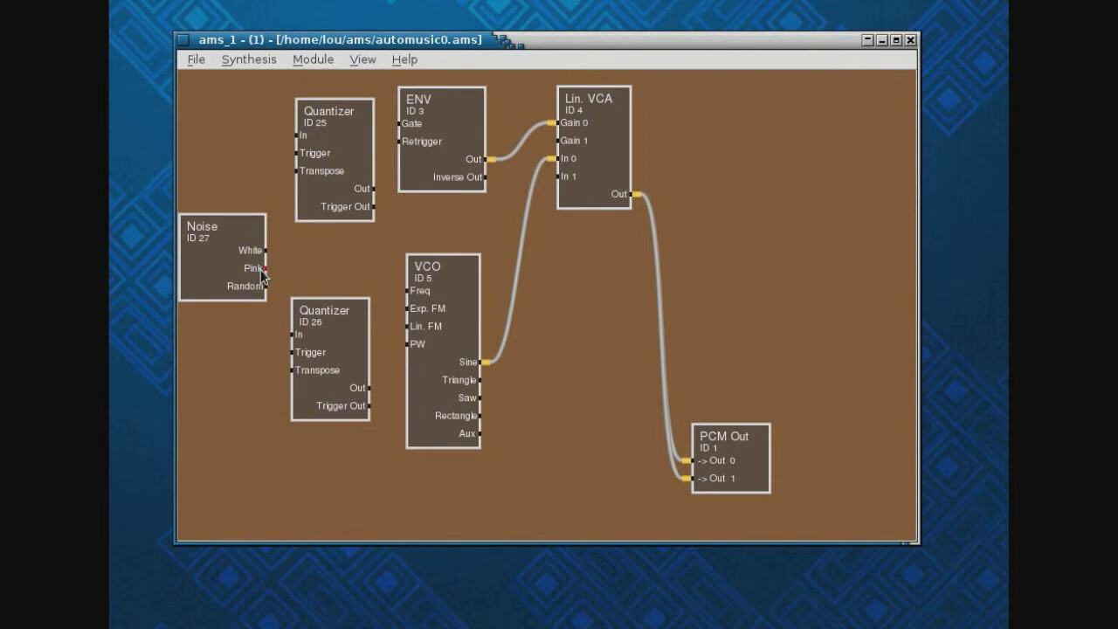
pyautogui.click(303, 134)
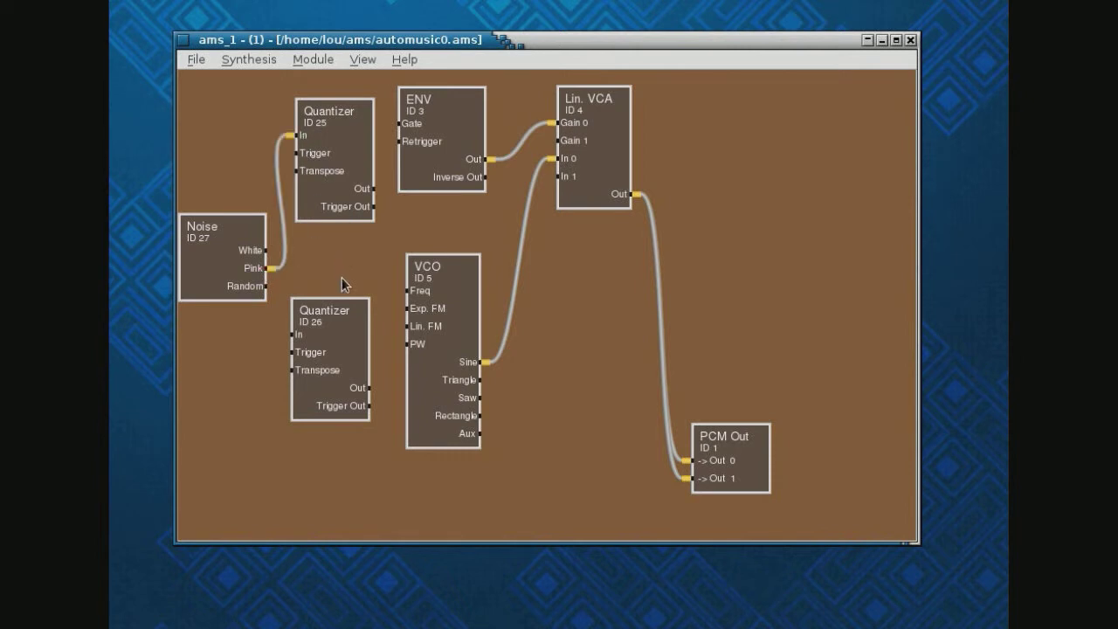
pyautogui.click(253, 291)
pyautogui.click(293, 335)
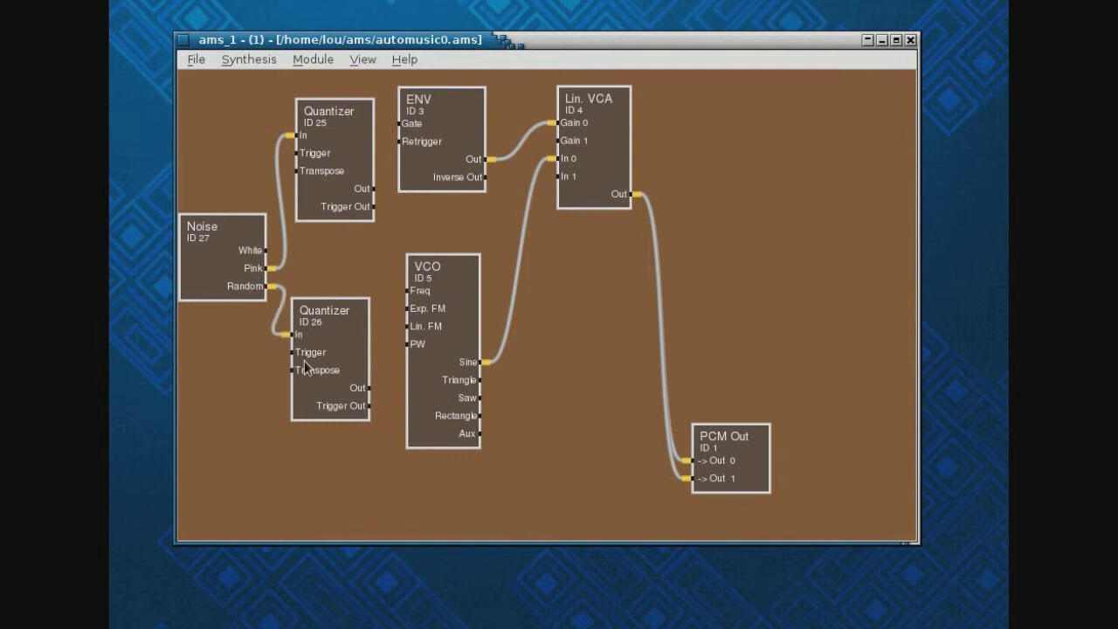
pyautogui.click(365, 406)
pyautogui.click(298, 154)
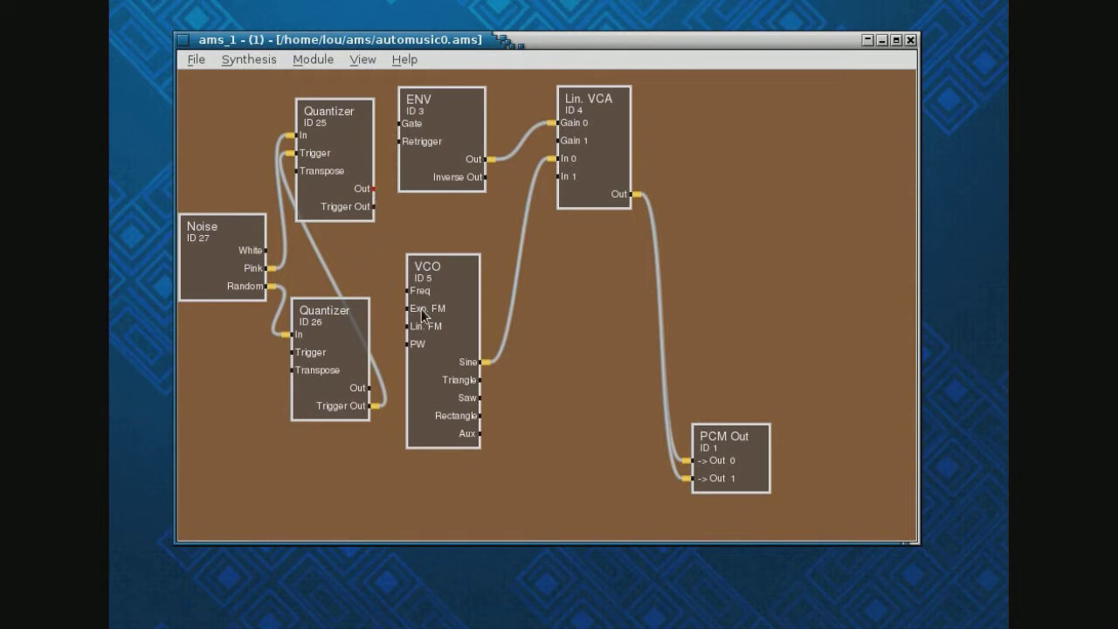
# - Connect the upper Quantizer's Out to VCO Freq and its Trigger Out to ENV Gate
pyautogui.moveTo(374, 189); pyautogui.dragTo(410, 292)
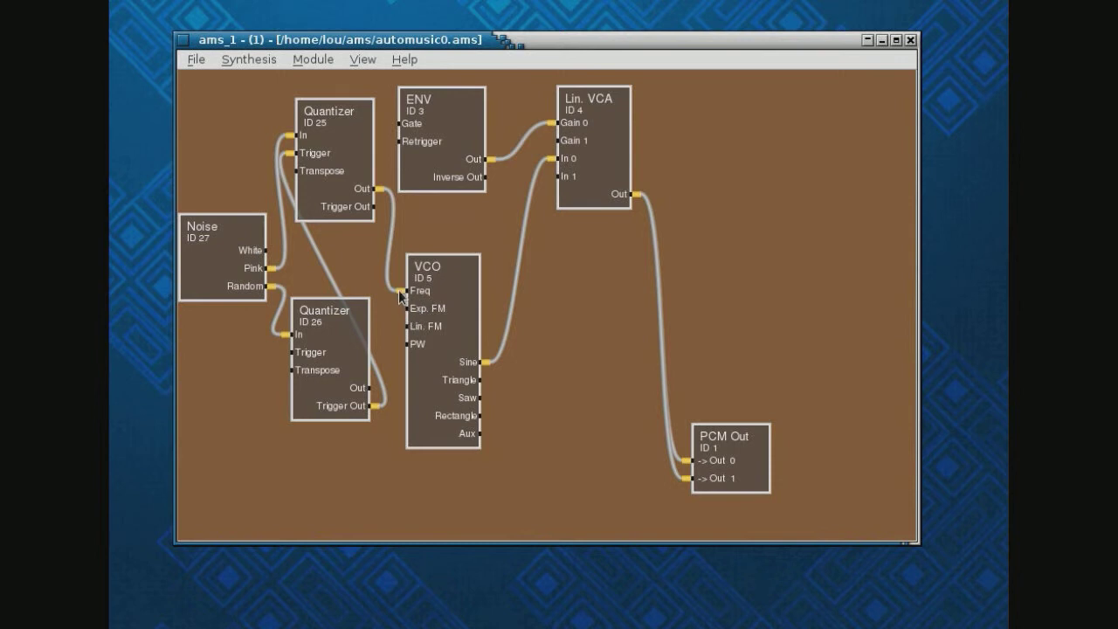
pyautogui.click(373, 206)
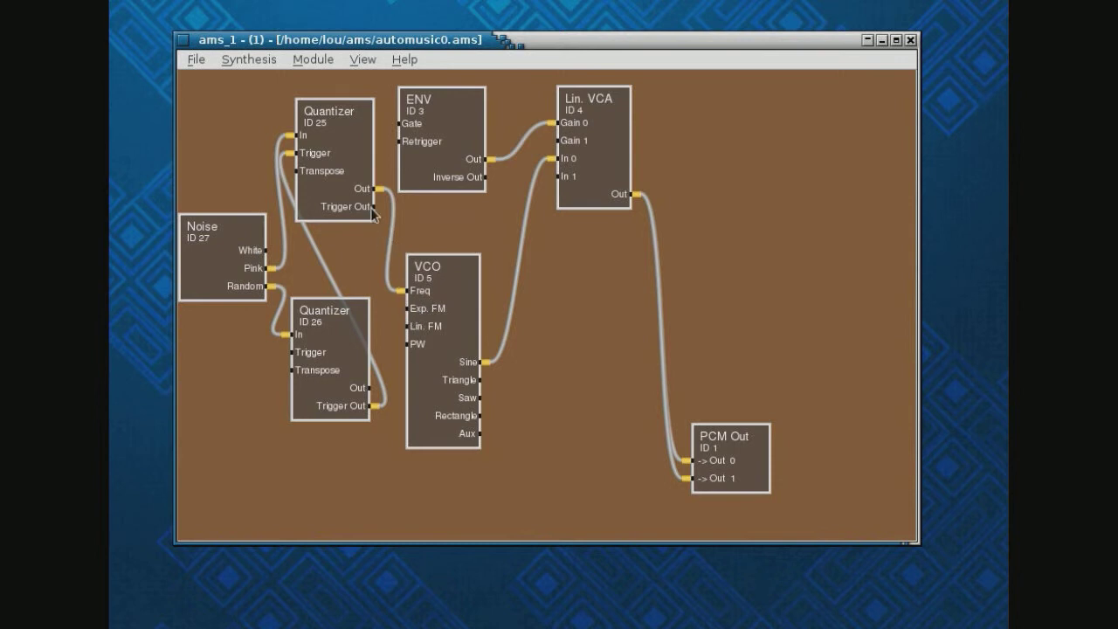
pyautogui.click(402, 124)
# - Move VCO, Lin. VCA and ENV rightward and bring up the PCM Out settings
pyautogui.moveTo(454, 303); pyautogui.dragTo(491, 305)
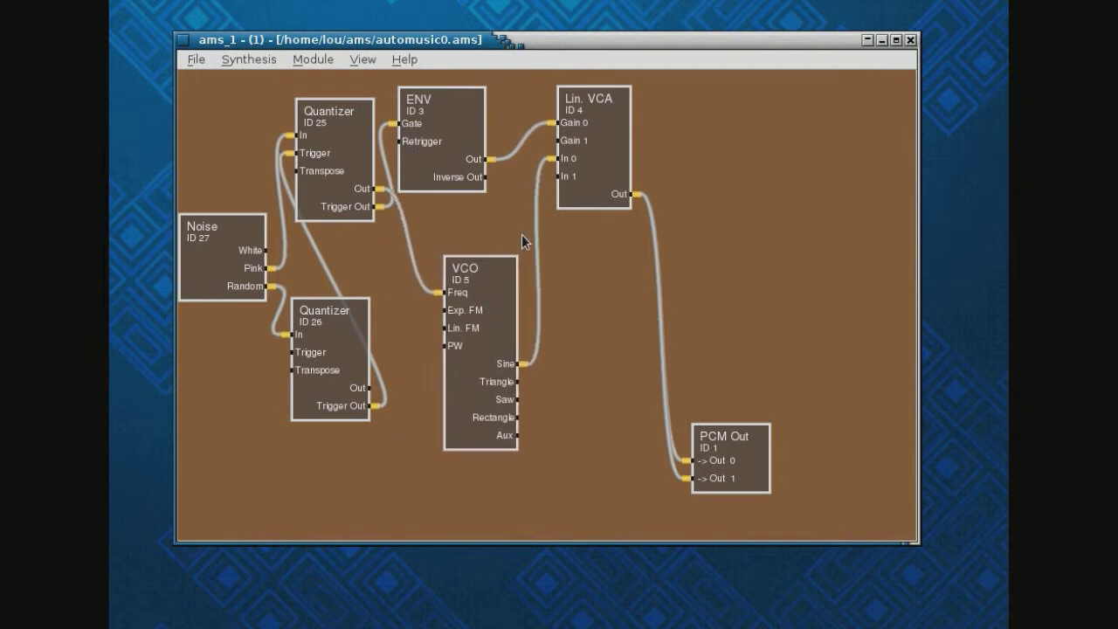
pyautogui.moveTo(599, 148); pyautogui.dragTo(635, 146)
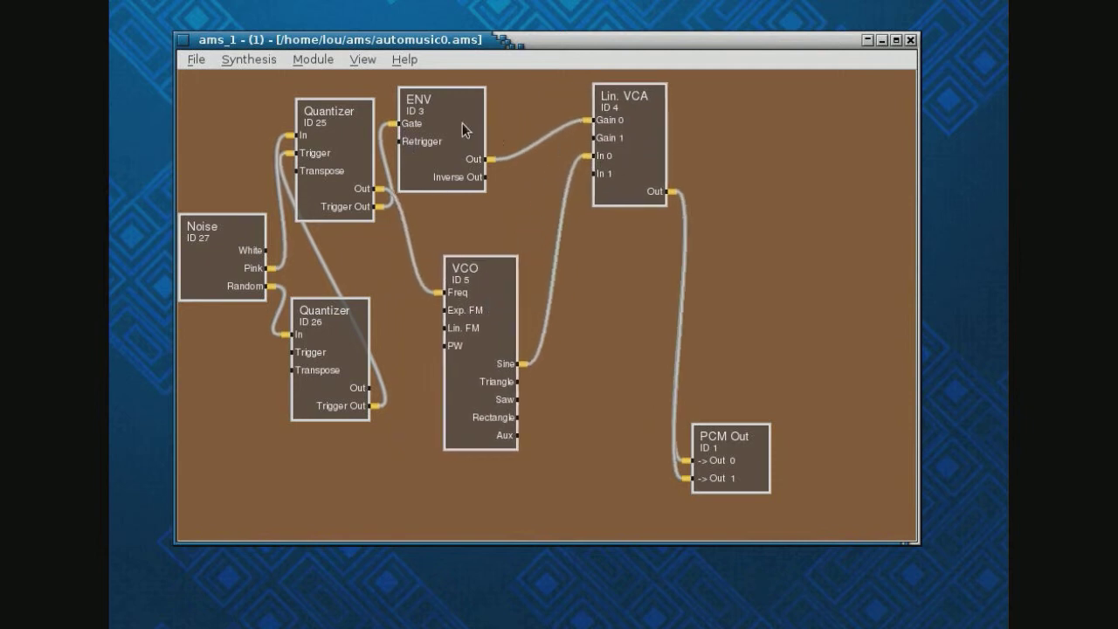
pyautogui.moveTo(462, 130); pyautogui.dragTo(515, 131)
pyautogui.rightClick(760, 456)
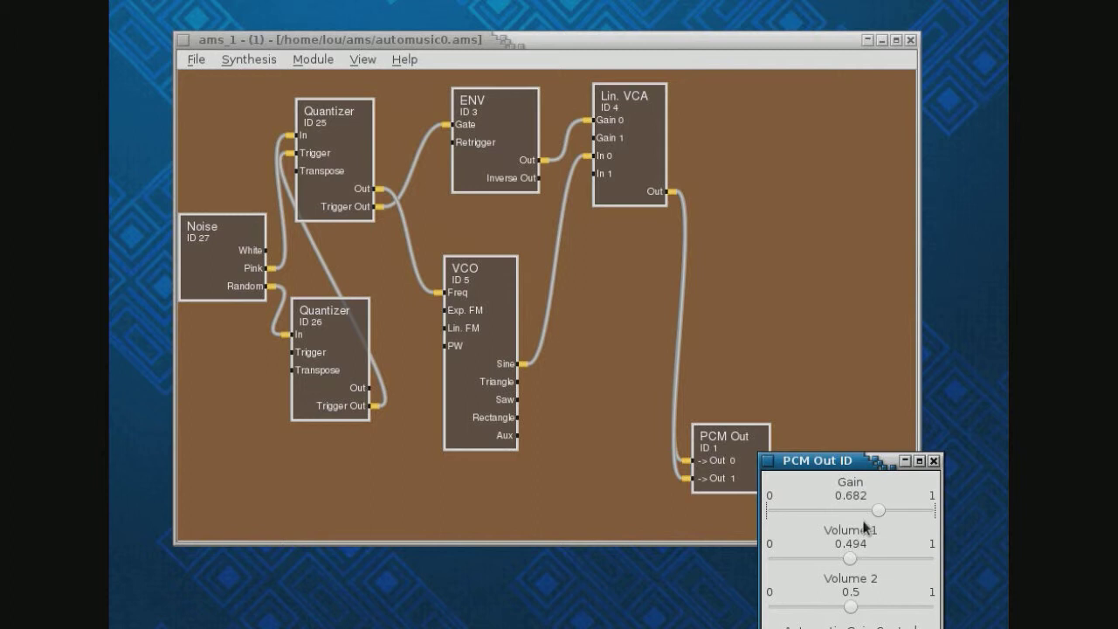
# - Reposition the lower Quantizer and Noise module and bring up the Noise settings
pyautogui.moveTo(343, 359); pyautogui.dragTo(378, 390)
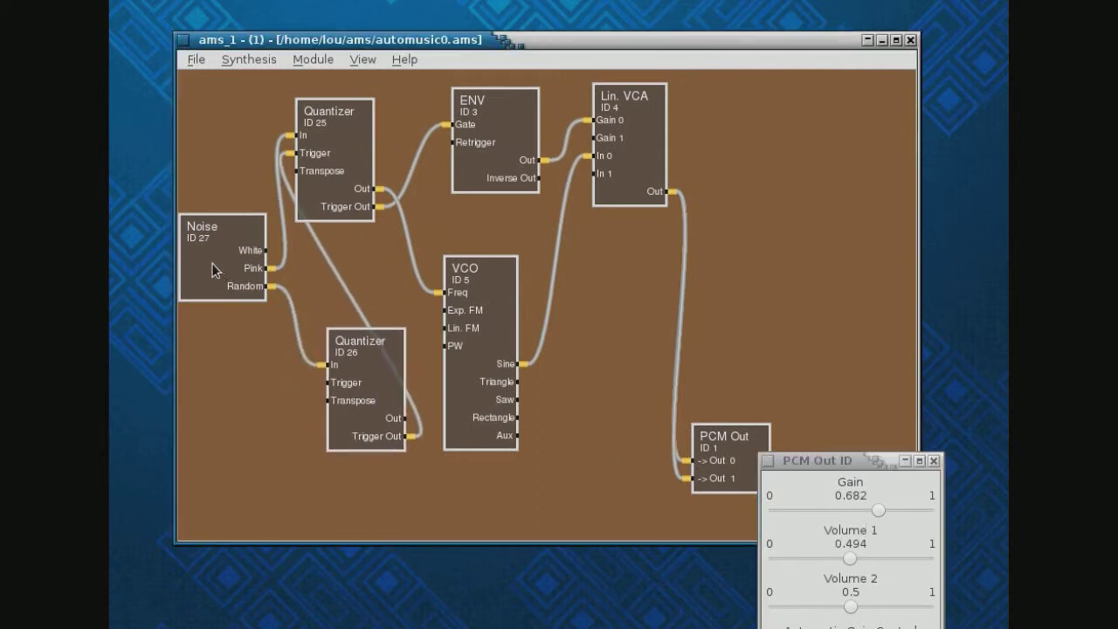
pyautogui.moveTo(213, 269); pyautogui.dragTo(219, 294)
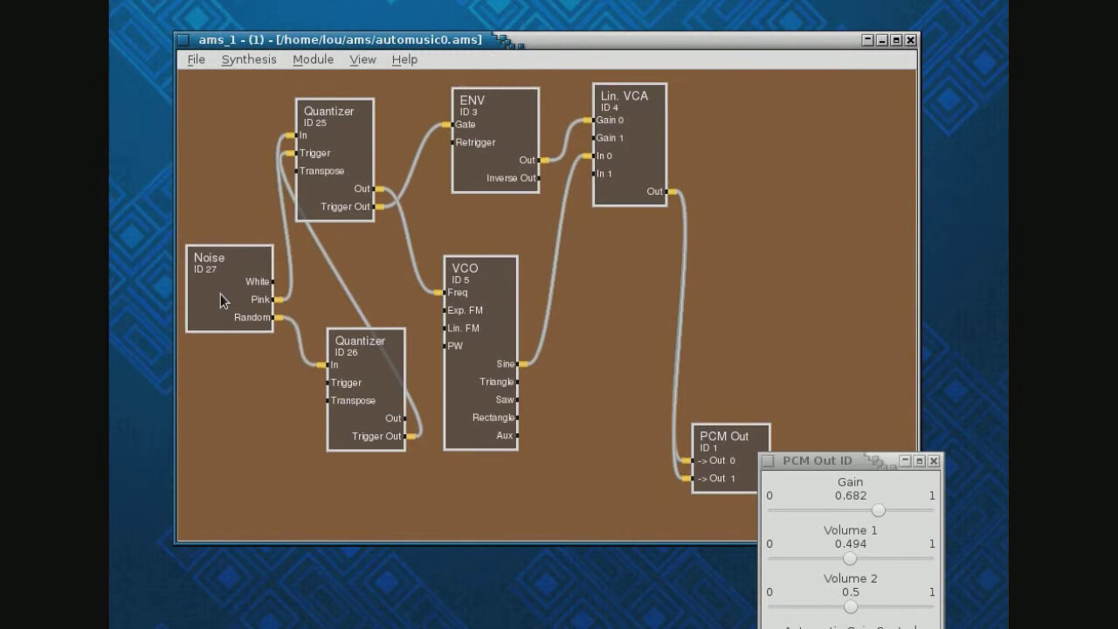
pyautogui.rightClick(220, 293)
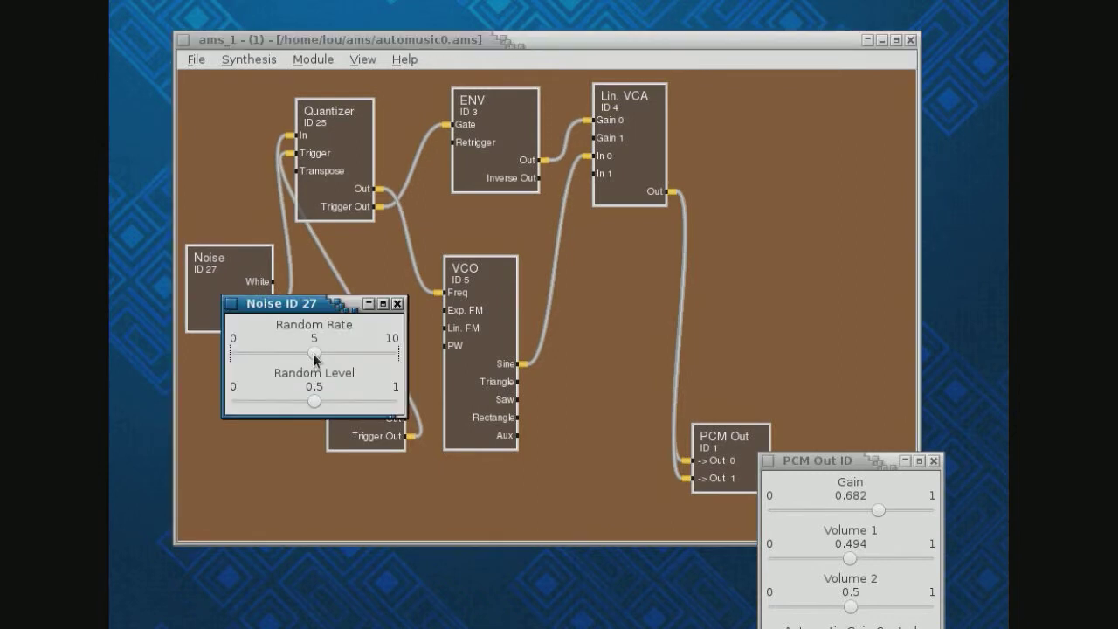
# - Set Random Level to 1, Random Rate to about 4.47, and PCM Out Gain to 0.841
pyautogui.click(320, 404)
pyautogui.moveTo(315, 358); pyautogui.dragTo(255, 358)
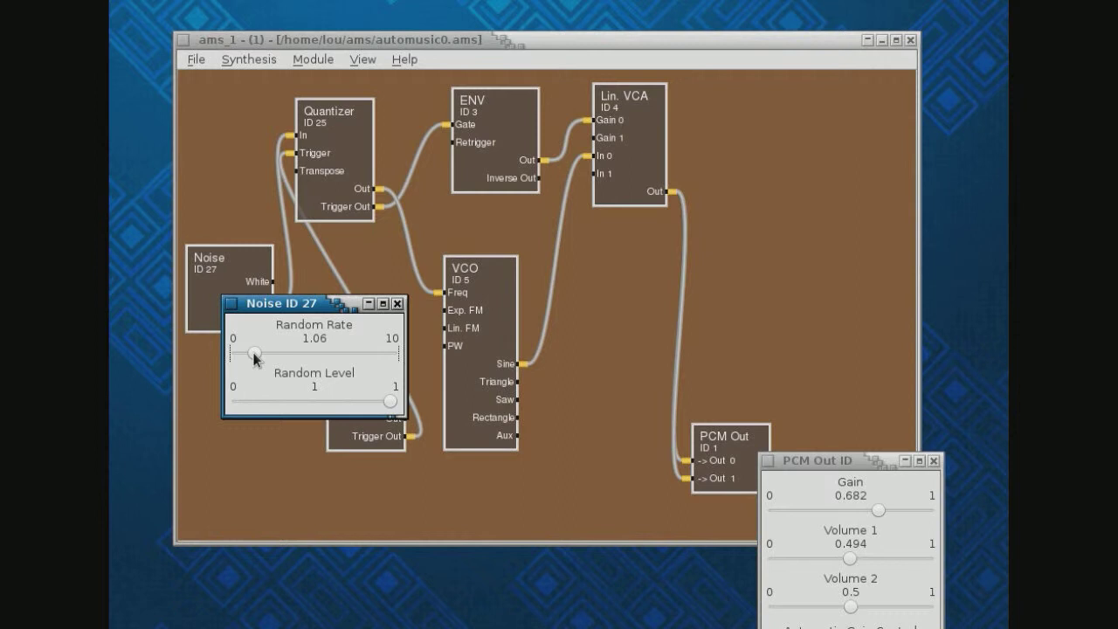
pyautogui.moveTo(319, 308); pyautogui.dragTo(268, 422)
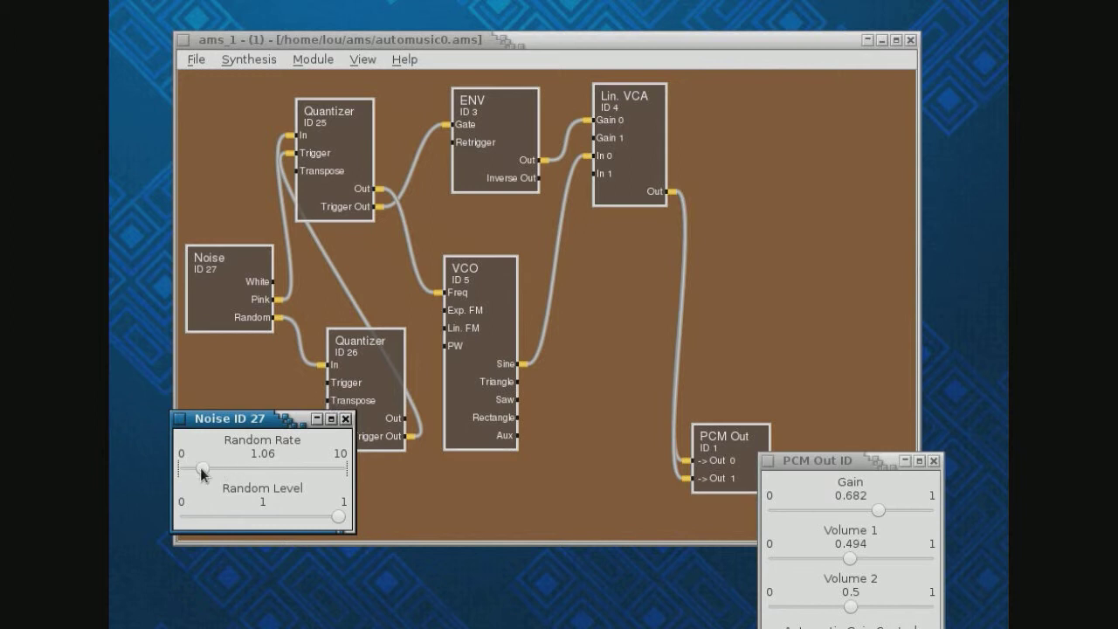
pyautogui.moveTo(203, 469); pyautogui.dragTo(260, 468)
pyautogui.moveTo(244, 469)
pyautogui.mouseDown()
pyautogui.moveTo(203, 469)
pyautogui.moveTo(221, 472)
pyautogui.mouseUp()
pyautogui.moveTo(880, 510); pyautogui.dragTo(904, 514)
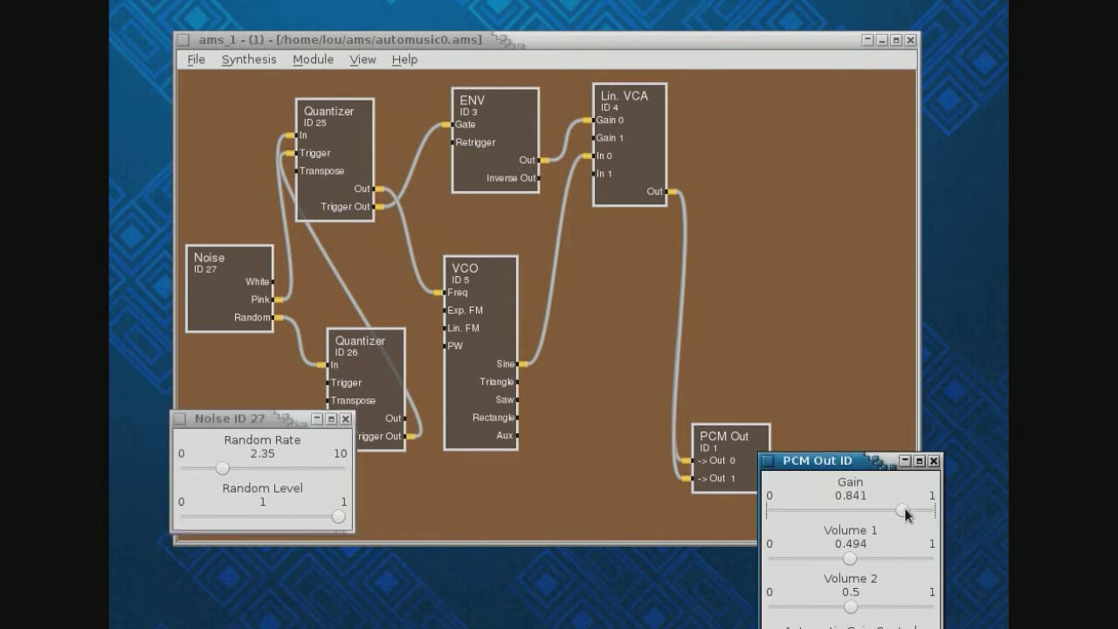
pyautogui.moveTo(223, 469); pyautogui.dragTo(235, 474)
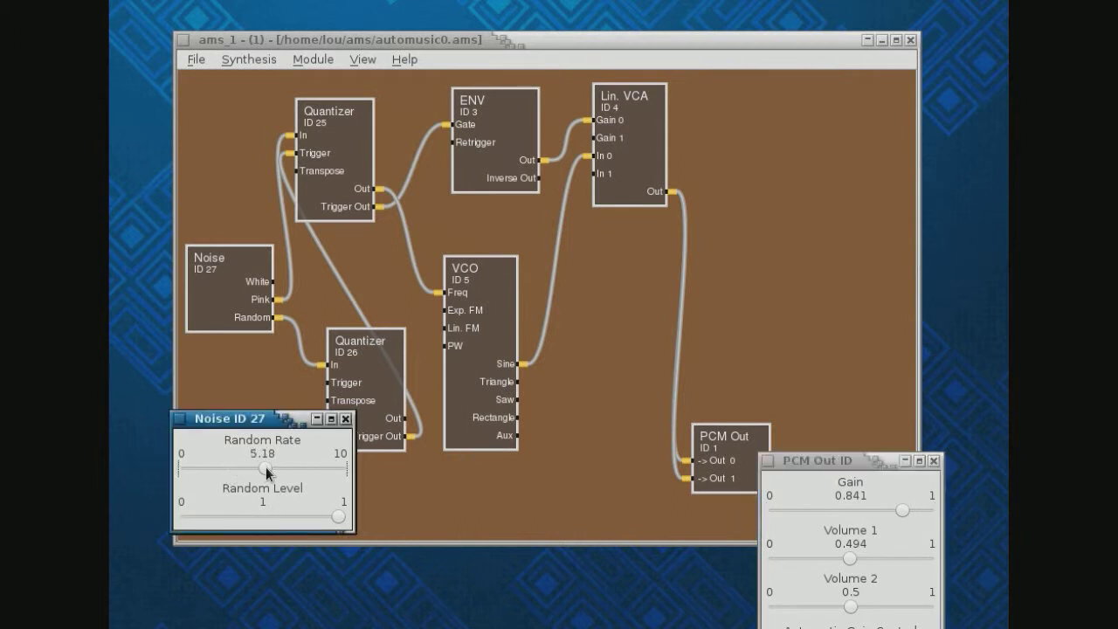
# - Close the Noise and PCM Out settings, move PCM Out right, and add a VCF module
pyautogui.click(345, 418)
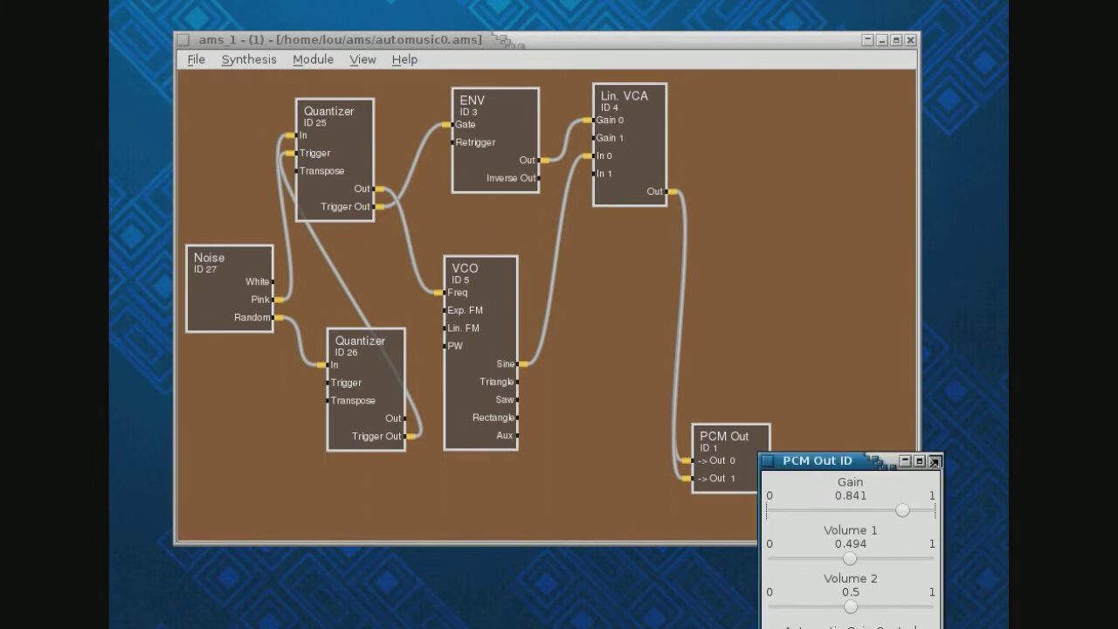
pyautogui.click(934, 460)
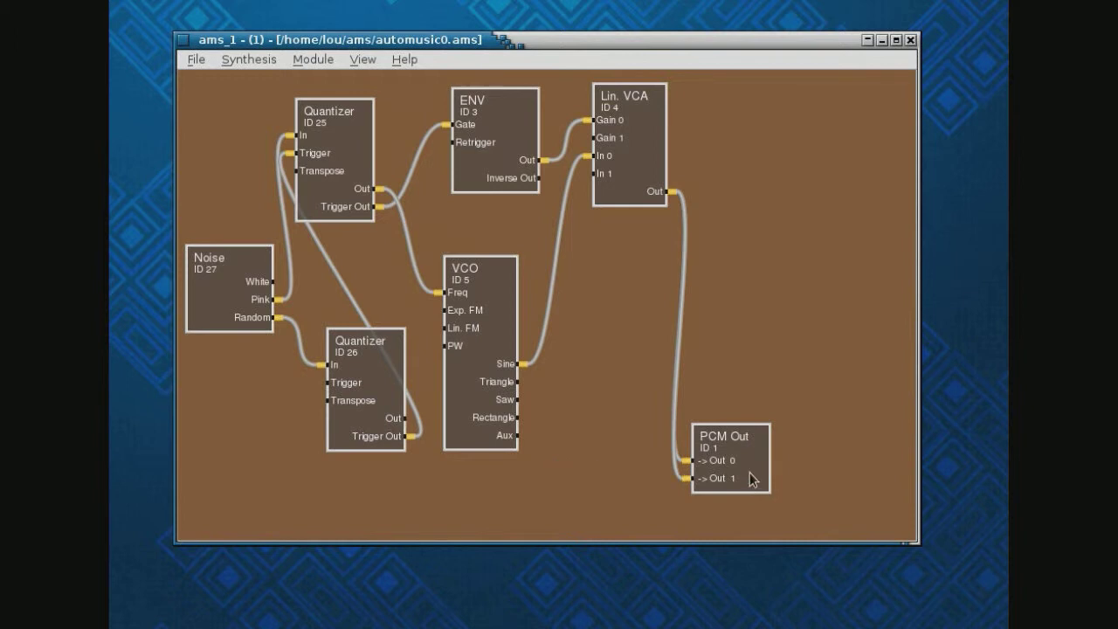
pyautogui.moveTo(751, 479); pyautogui.dragTo(849, 477)
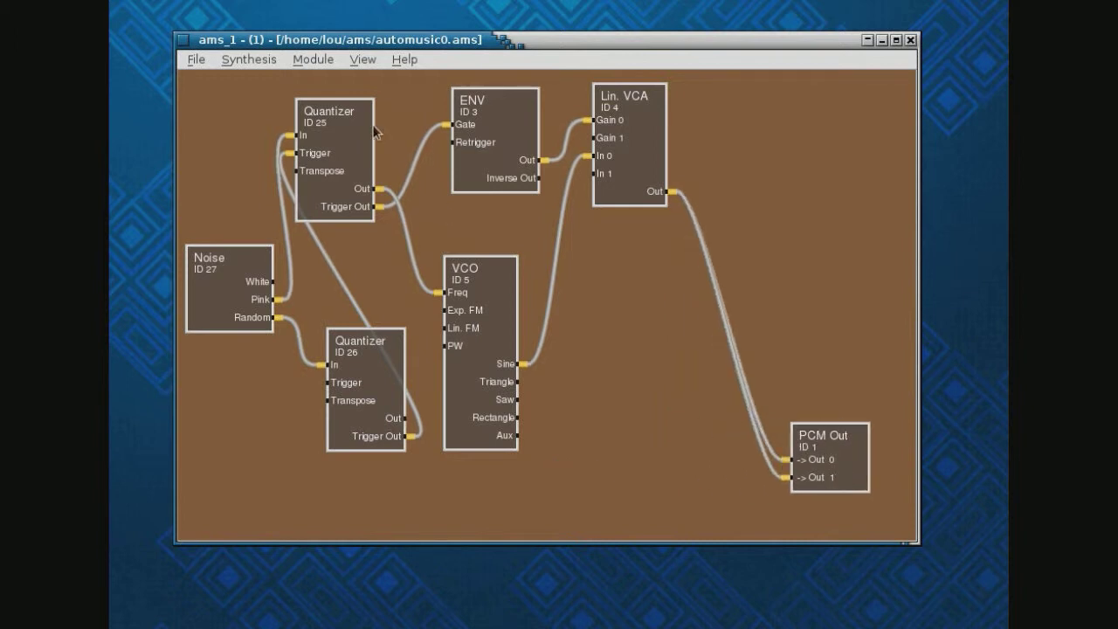
pyautogui.click(307, 57)
pyautogui.moveTo(323, 79)
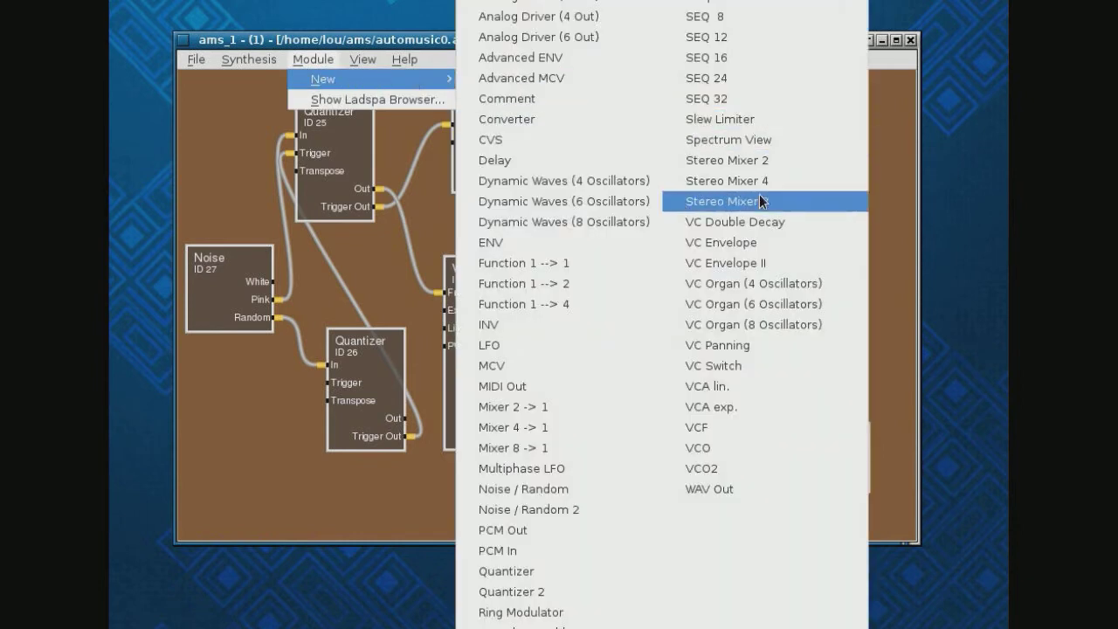
pyautogui.click(772, 427)
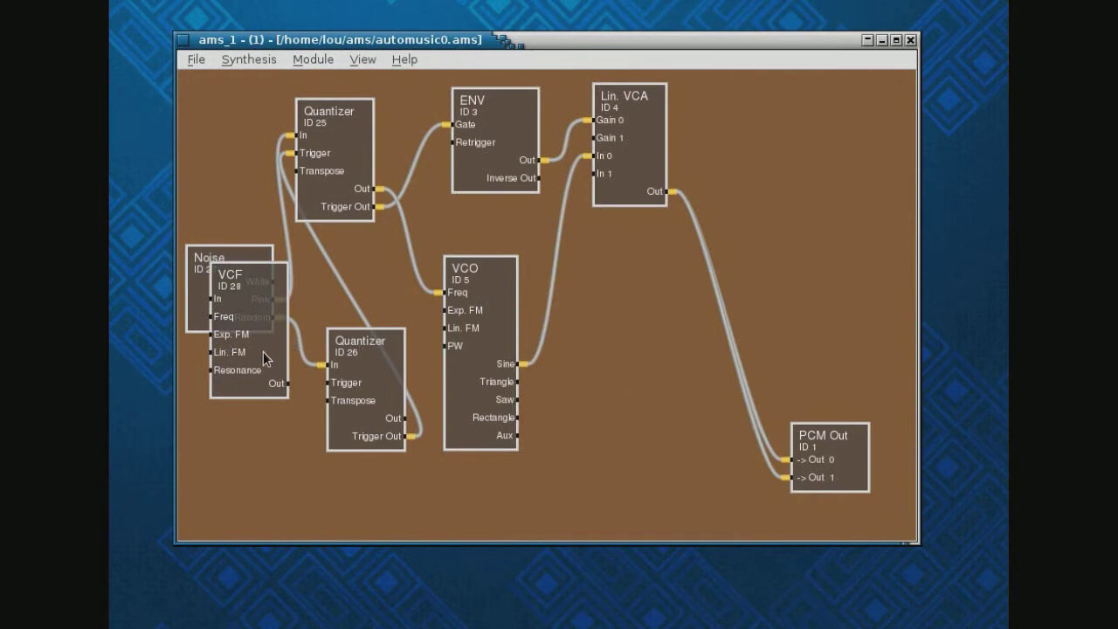
# - Place the VCF near the VCO, disconnect Sine from Lin. VCA In 0, and feed VCO Saw into VCF In
pyautogui.moveTo(263, 353); pyautogui.dragTo(663, 440)
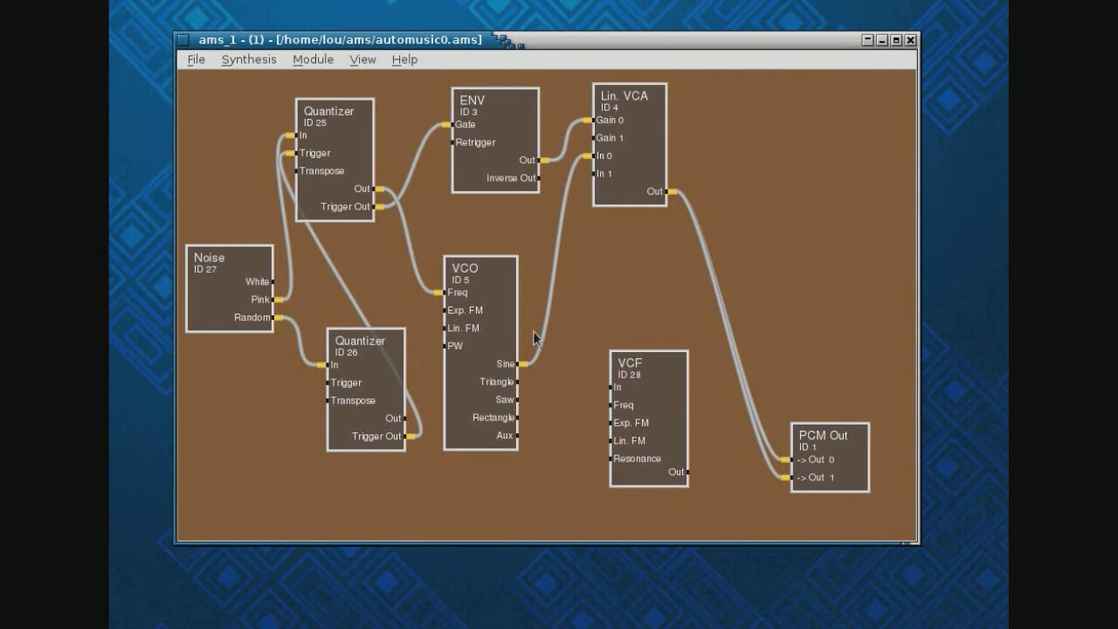
pyautogui.rightClick(606, 158)
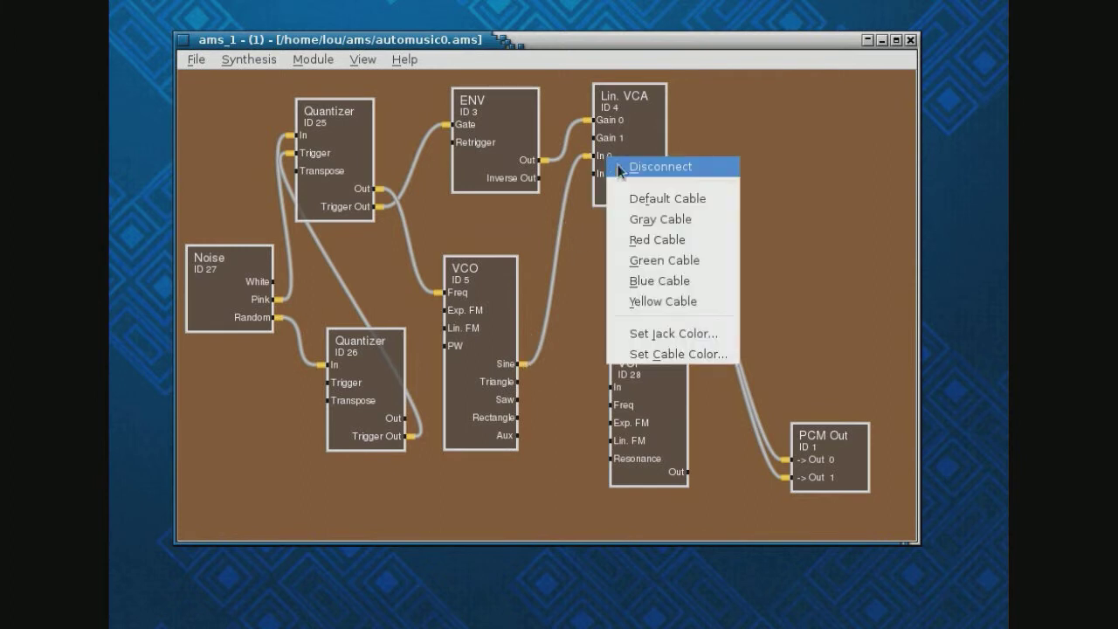
pyautogui.click(629, 171)
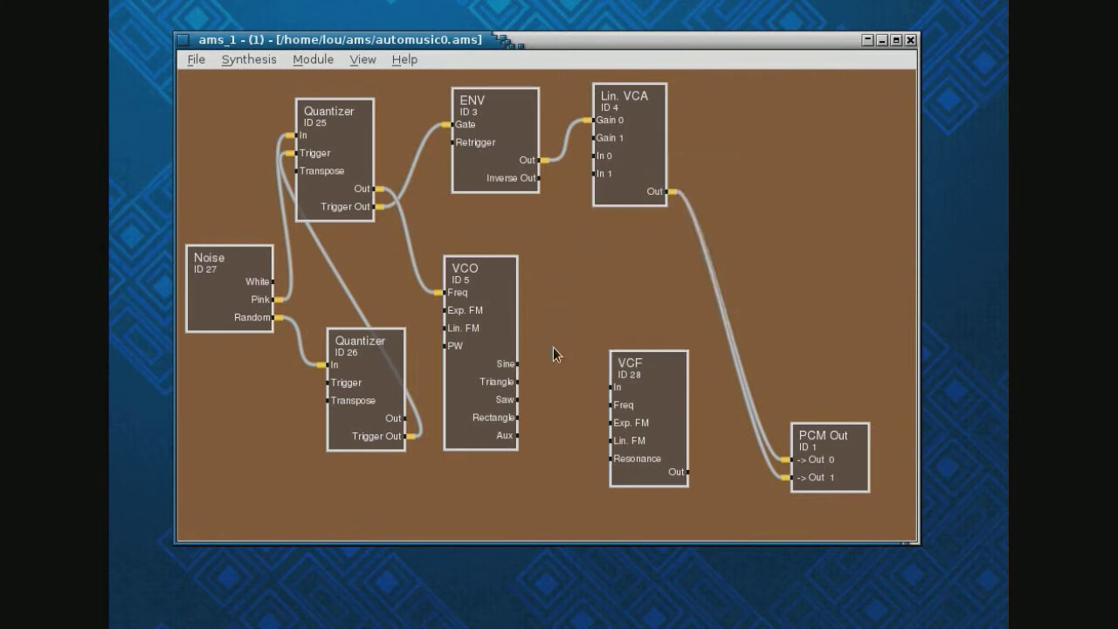
pyautogui.click(517, 399)
pyautogui.click(614, 388)
# - Connect the VCF output into Lin. VCA In 0
pyautogui.moveTo(670, 386); pyautogui.dragTo(608, 375)
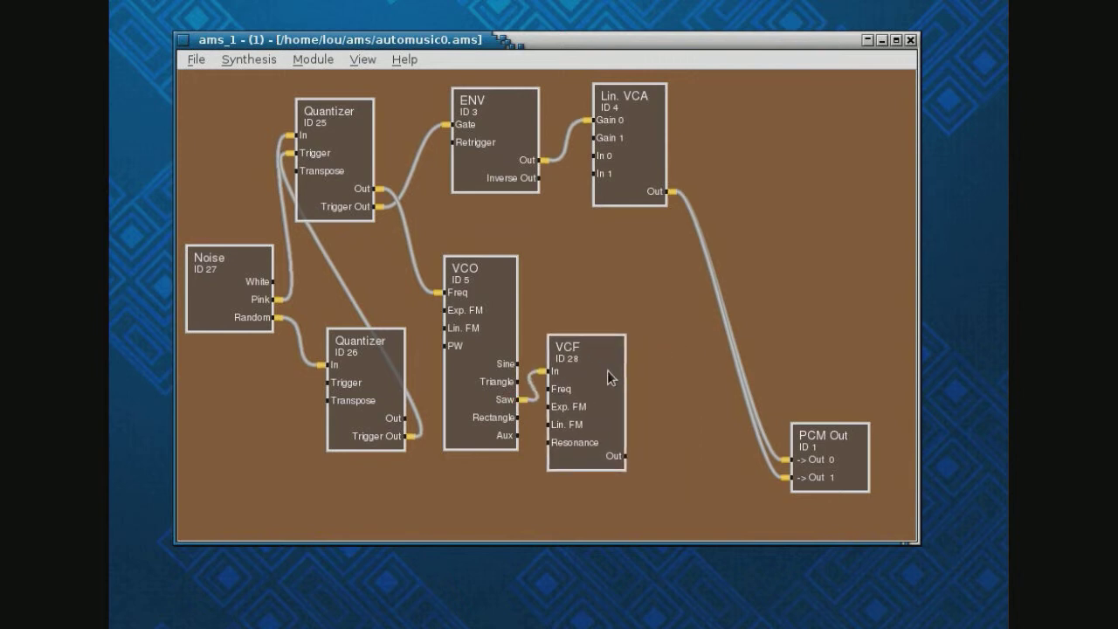
pyautogui.click(626, 457)
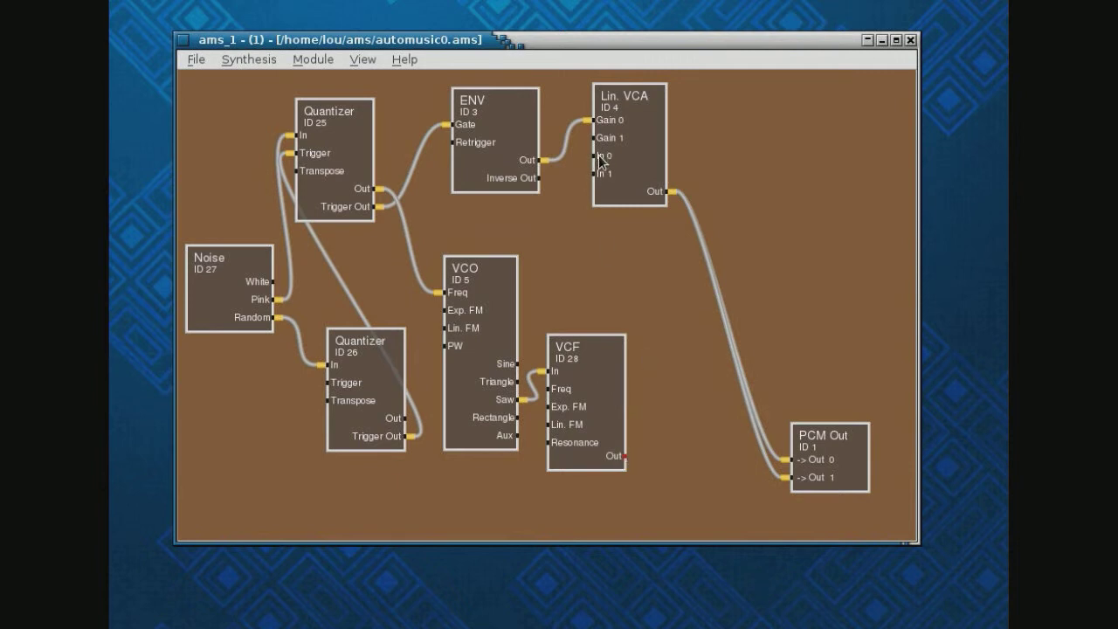
pyautogui.click(597, 156)
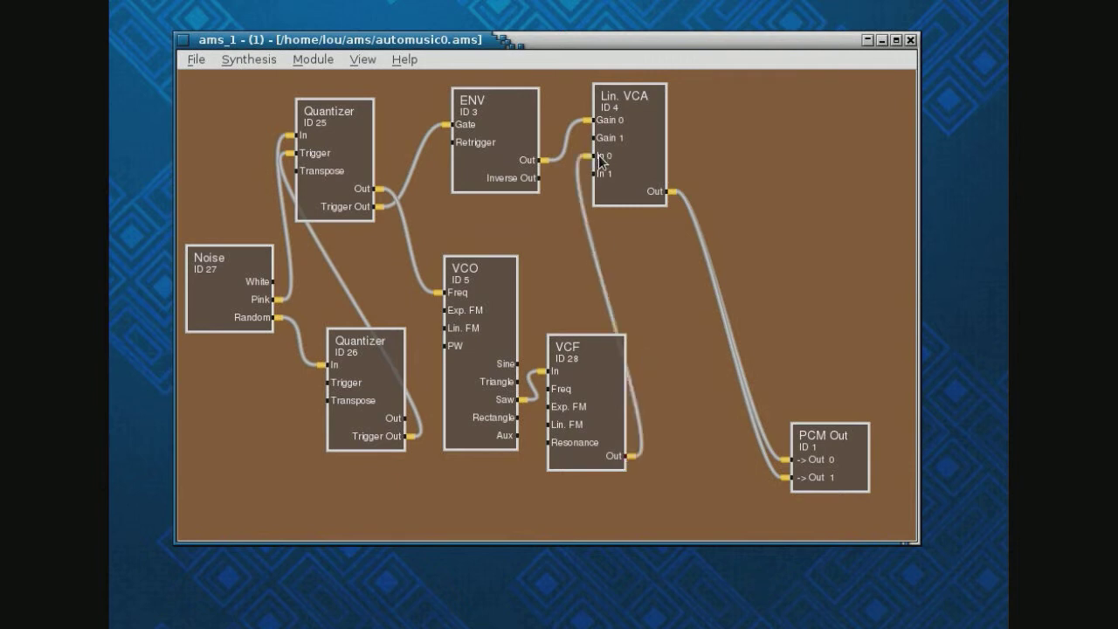
# - Make the VCF a Resonant Lowpass with input gain 2.65 and frequency about 6.65
pyautogui.doubleClick(591, 371)
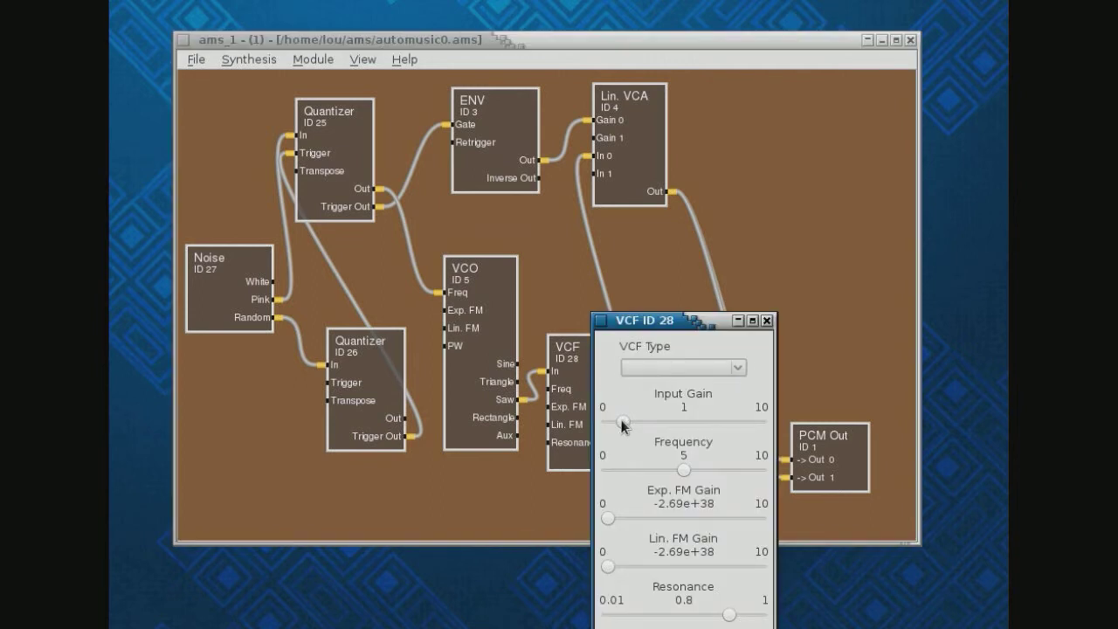
pyautogui.moveTo(622, 423); pyautogui.dragTo(626, 424)
pyautogui.click(736, 368)
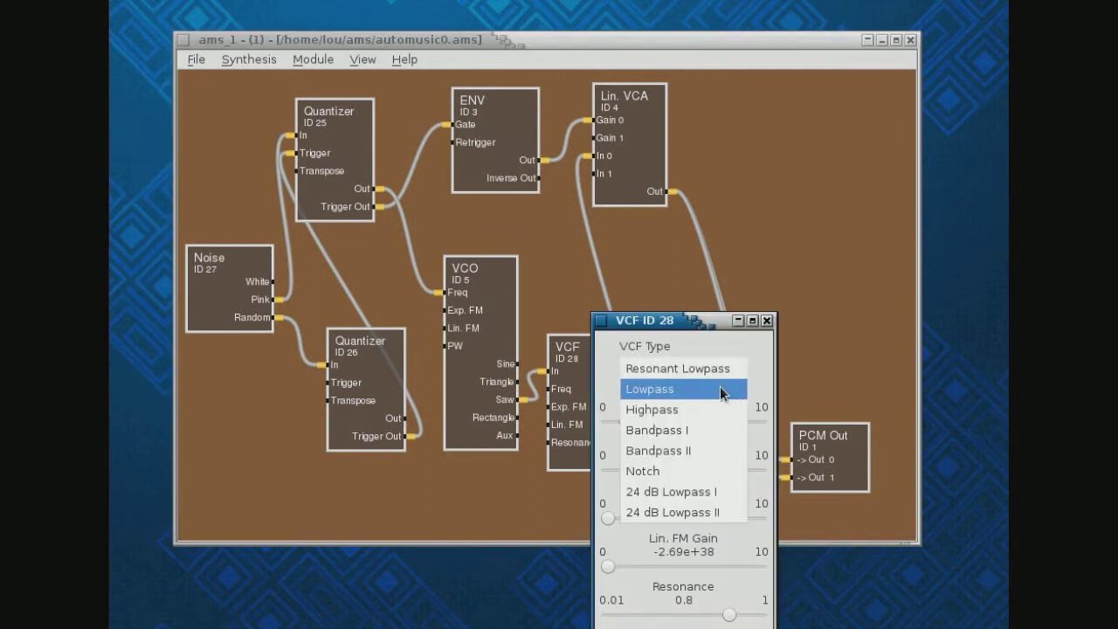
pyautogui.click(717, 388)
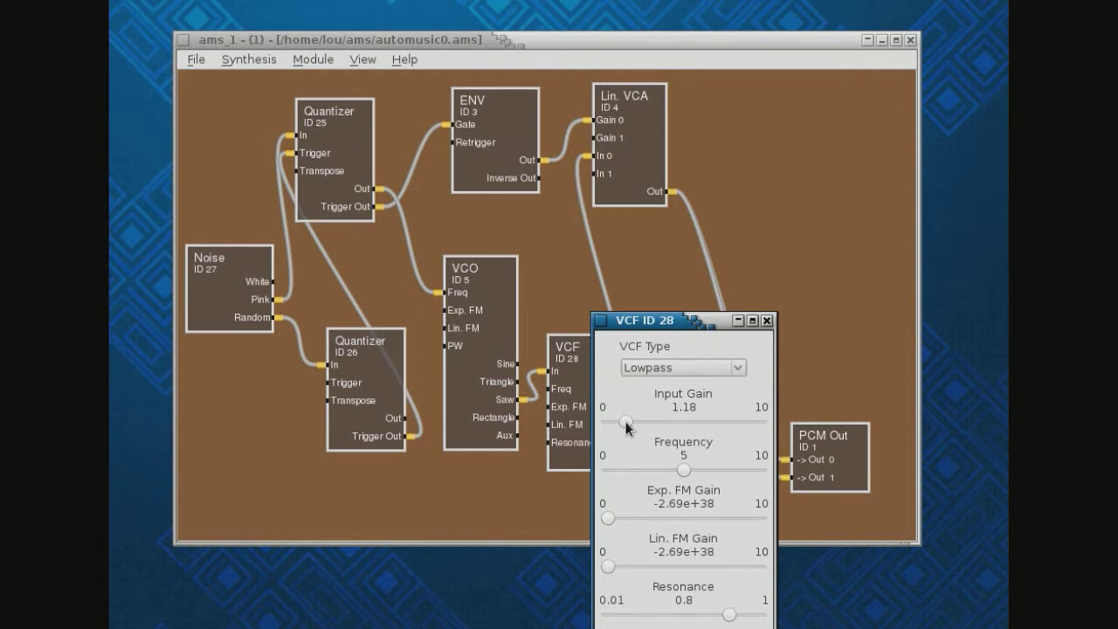
pyautogui.moveTo(625, 424); pyautogui.dragTo(669, 424)
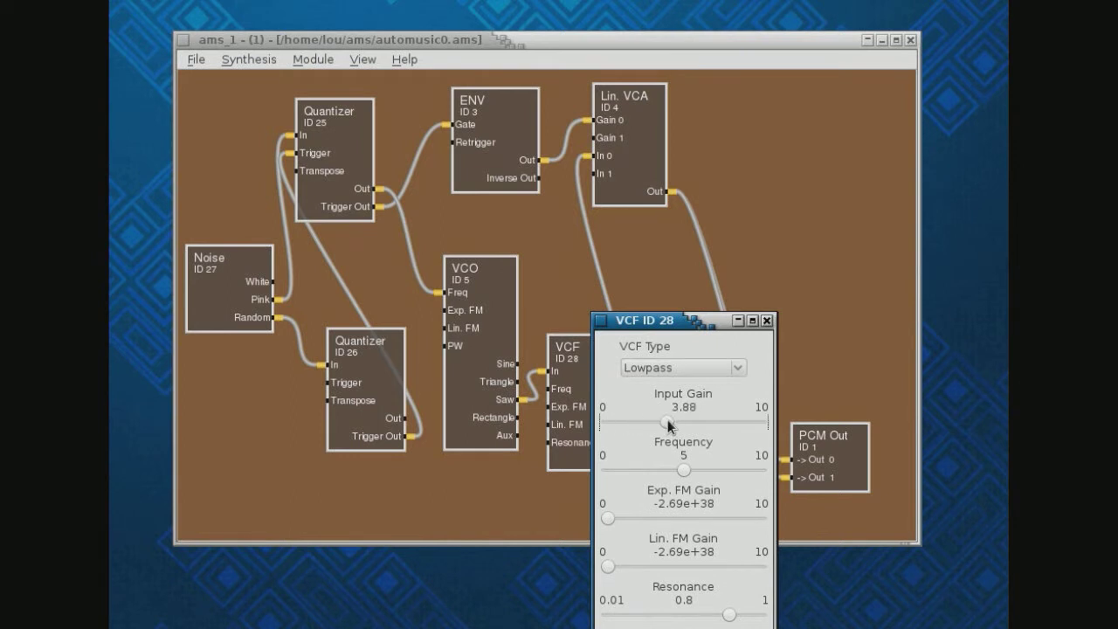
pyautogui.click(735, 381)
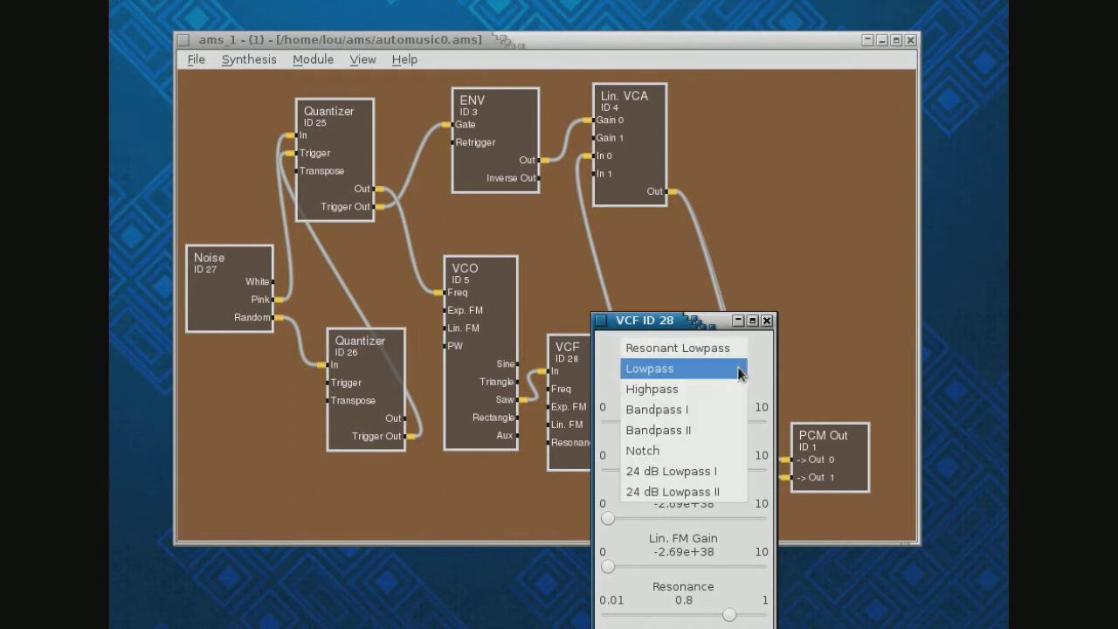
pyautogui.click(734, 351)
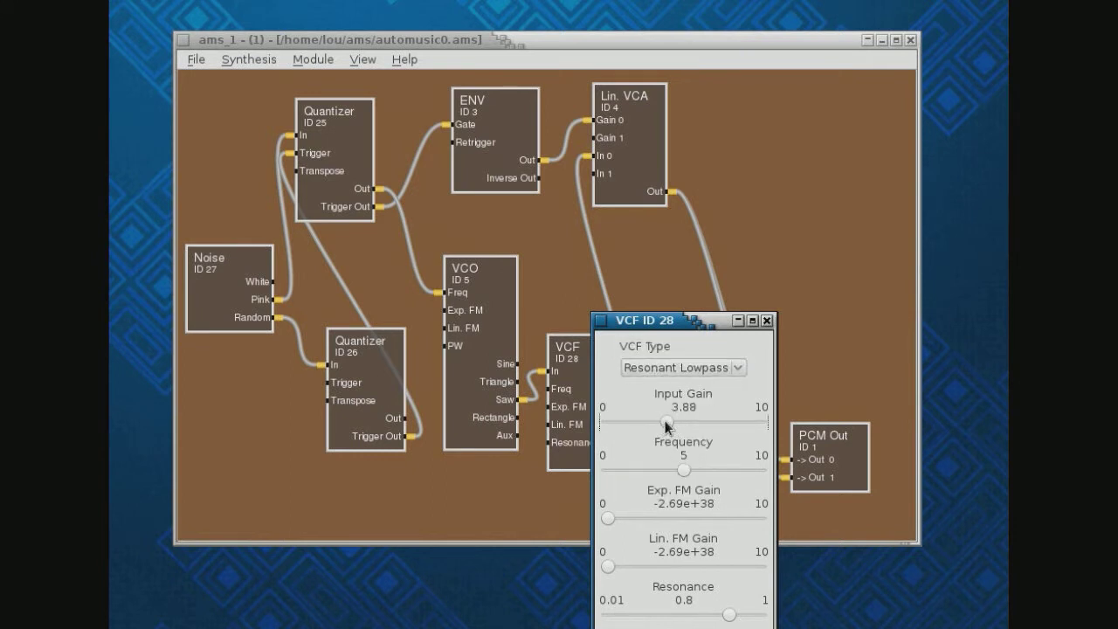
pyautogui.moveTo(667, 423); pyautogui.dragTo(647, 423)
pyautogui.moveTo(683, 469); pyautogui.dragTo(635, 472)
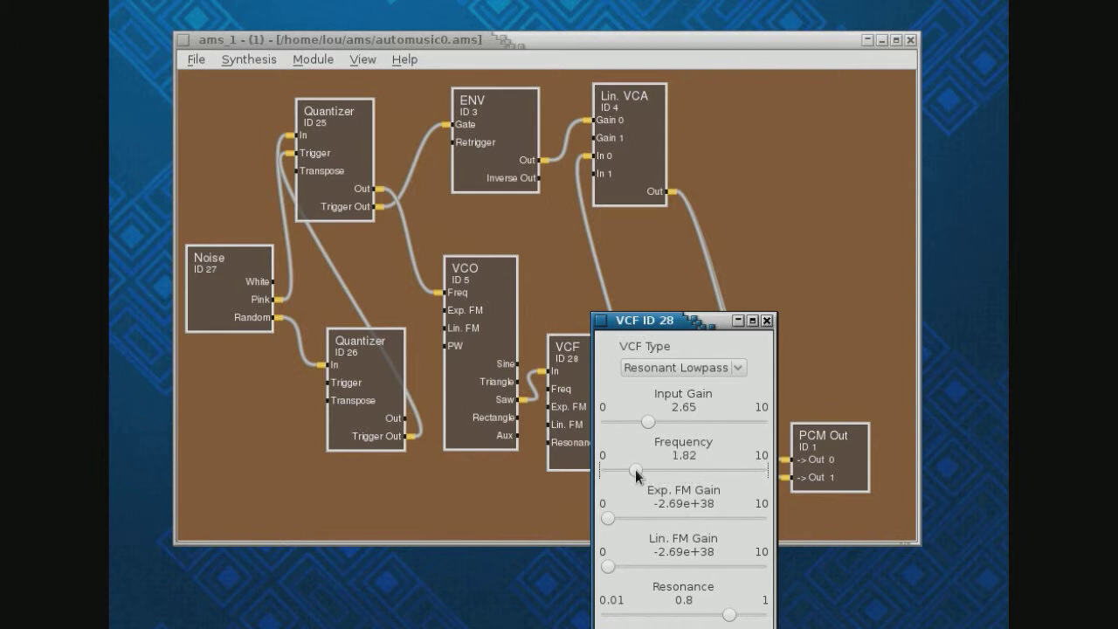
pyautogui.moveTo(635, 471); pyautogui.dragTo(707, 472)
# - Replace the VCO Saw cable into VCF In with the VCO Sine output
pyautogui.moveTo(686, 321)
pyautogui.mouseDown()
pyautogui.moveTo(684, 294)
pyautogui.moveTo(802, 196)
pyautogui.mouseUp()
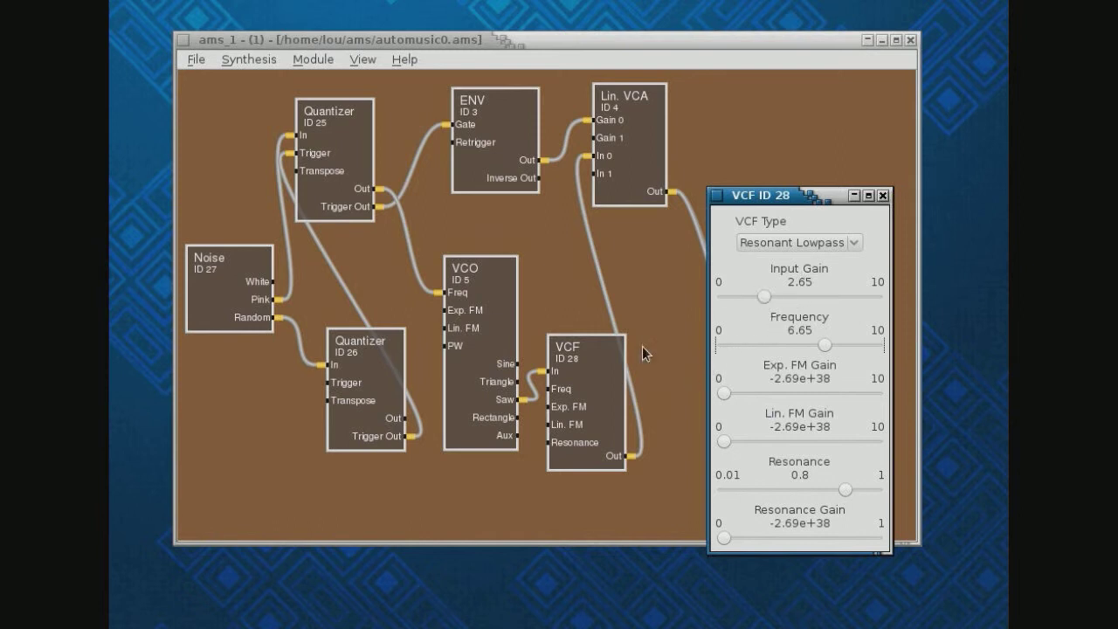
pyautogui.rightClick(559, 373)
pyautogui.click(576, 380)
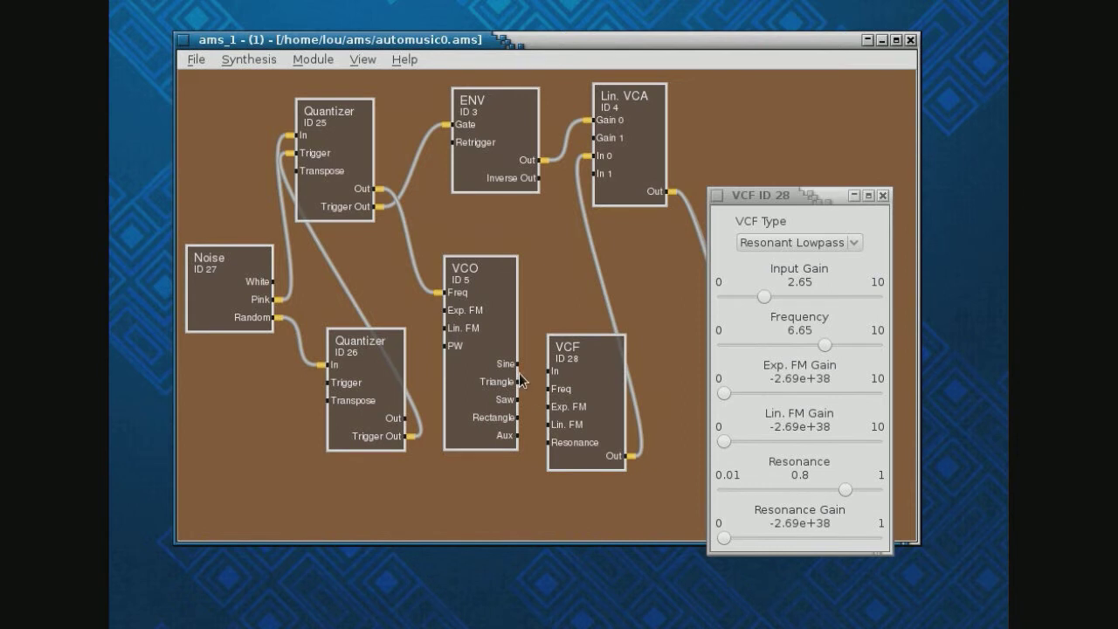
pyautogui.click(517, 364)
pyautogui.click(559, 373)
# - Raise the filter input gain to 5.18, set frequency to 6.41, and close the VCF settings
pyautogui.moveTo(763, 297); pyautogui.dragTo(802, 297)
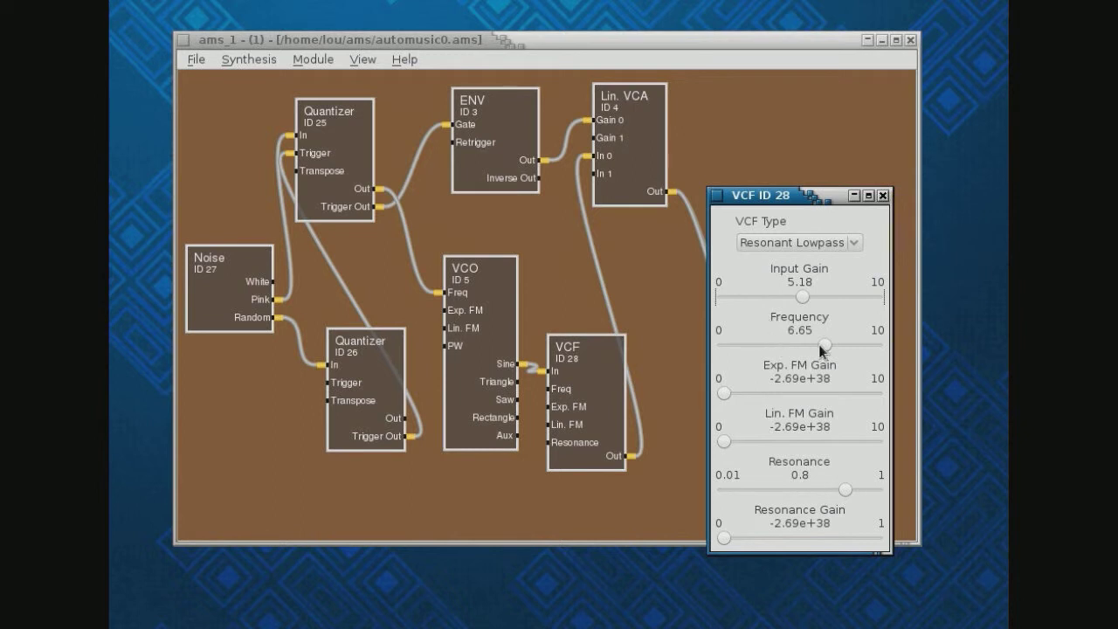
pyautogui.moveTo(820, 346)
pyautogui.mouseDown()
pyautogui.moveTo(784, 345)
pyautogui.moveTo(809, 346)
pyautogui.mouseUp()
pyautogui.click(882, 195)
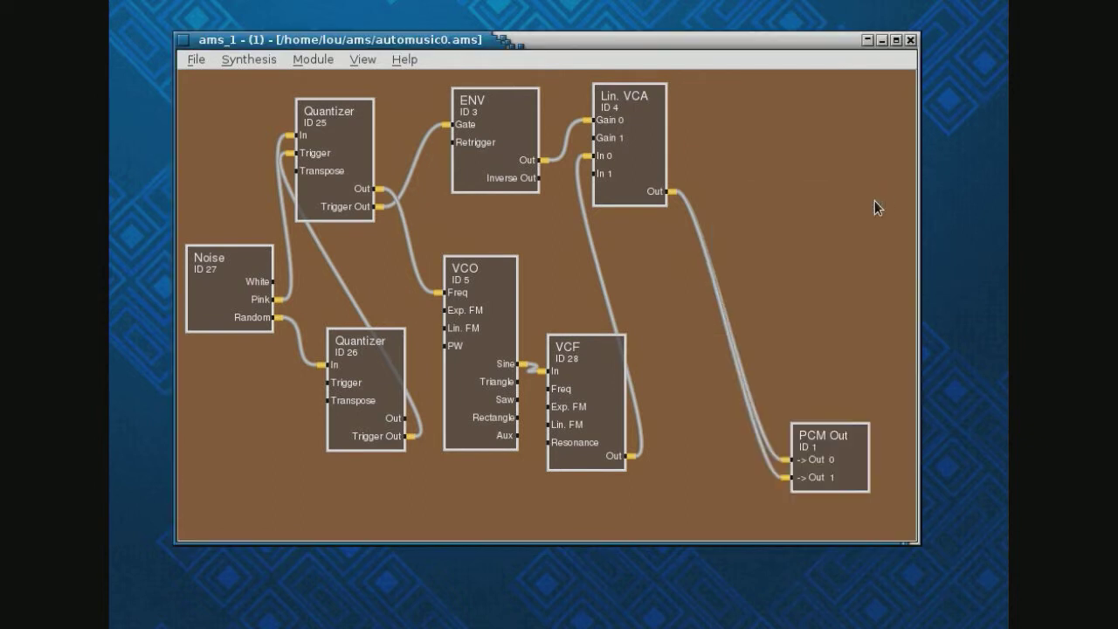
# - Lower the PCM Out Gain from 0.841 to 0.247
pyautogui.rightClick(852, 453)
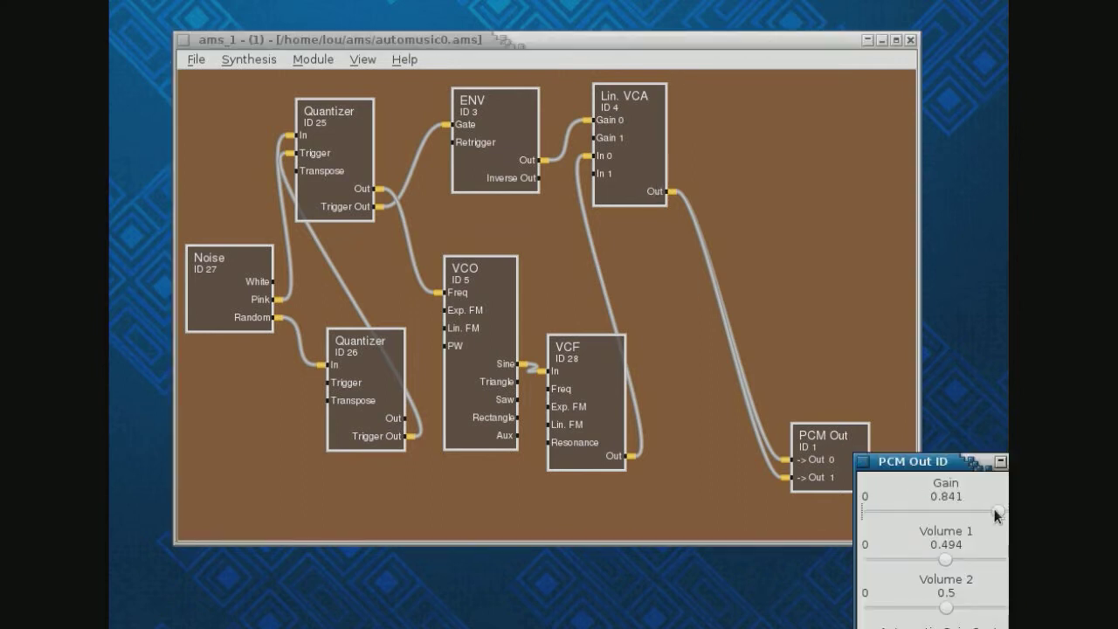
pyautogui.moveTo(969, 461); pyautogui.dragTo(728, 346)
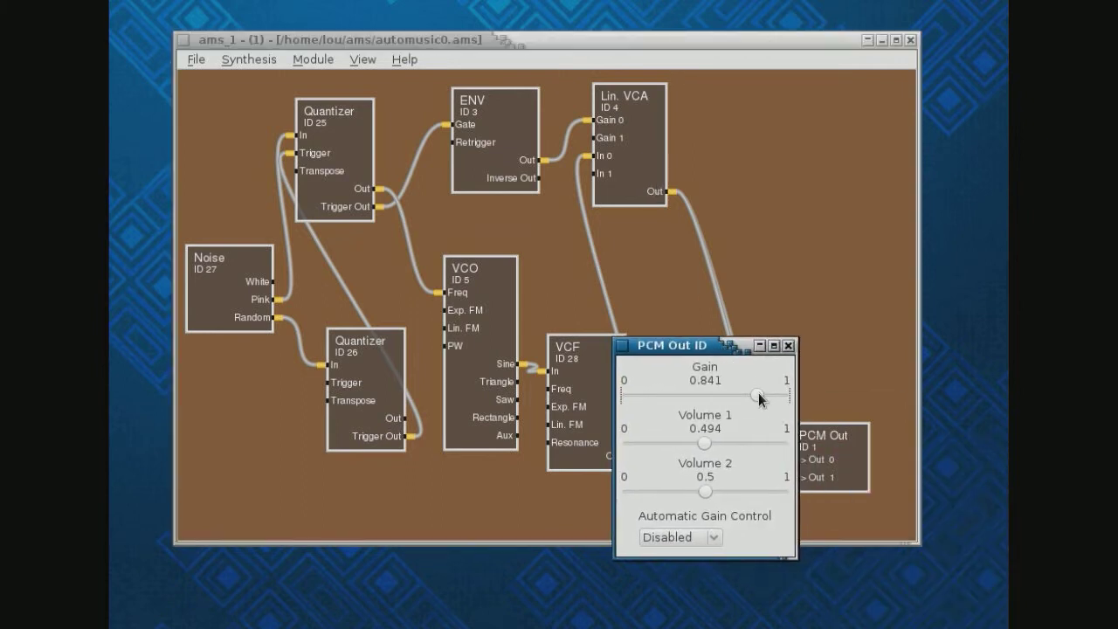
pyautogui.moveTo(756, 394); pyautogui.dragTo(668, 395)
pyautogui.moveTo(683, 346); pyautogui.dragTo(432, 325)
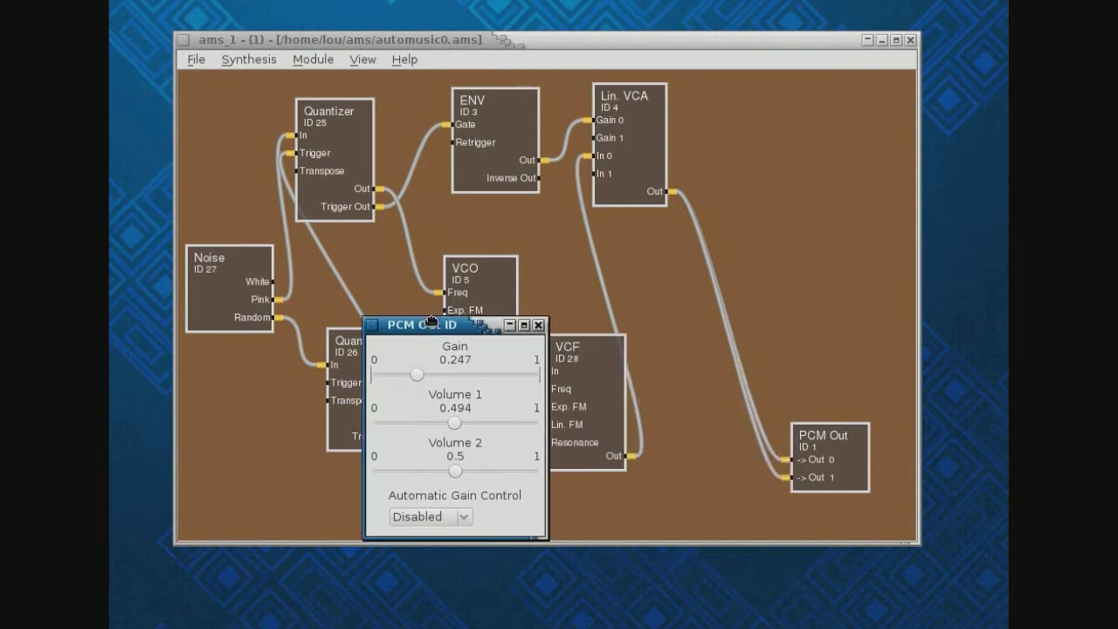
# - Create a Canyon Delay module from the LADSPA browser and close the browser and PCM Out settings
pyautogui.click(312, 58)
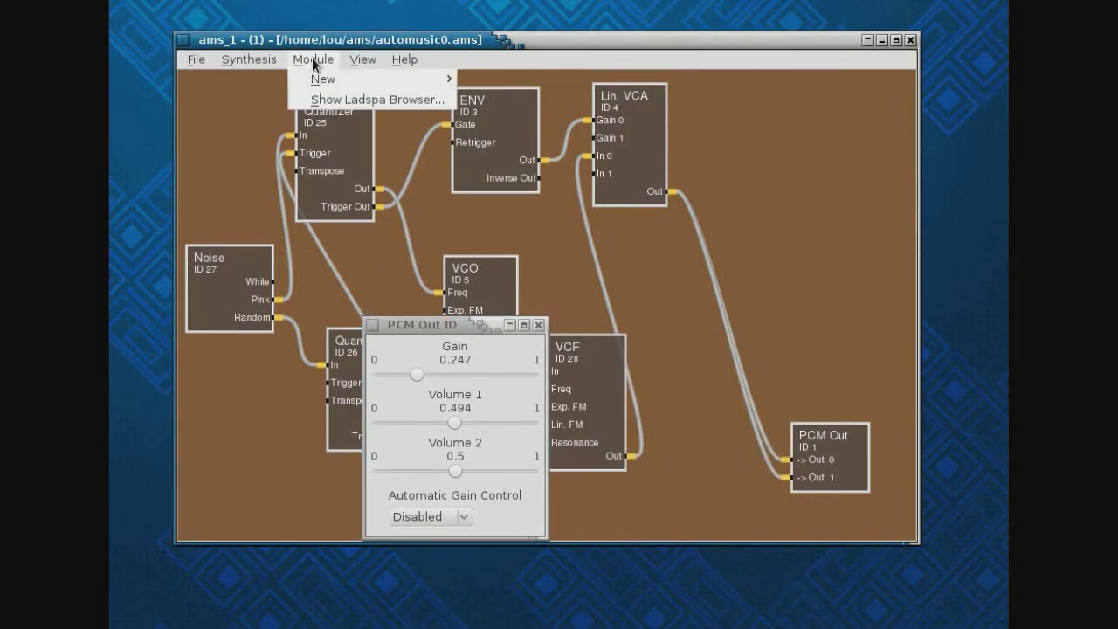
pyautogui.click(312, 103)
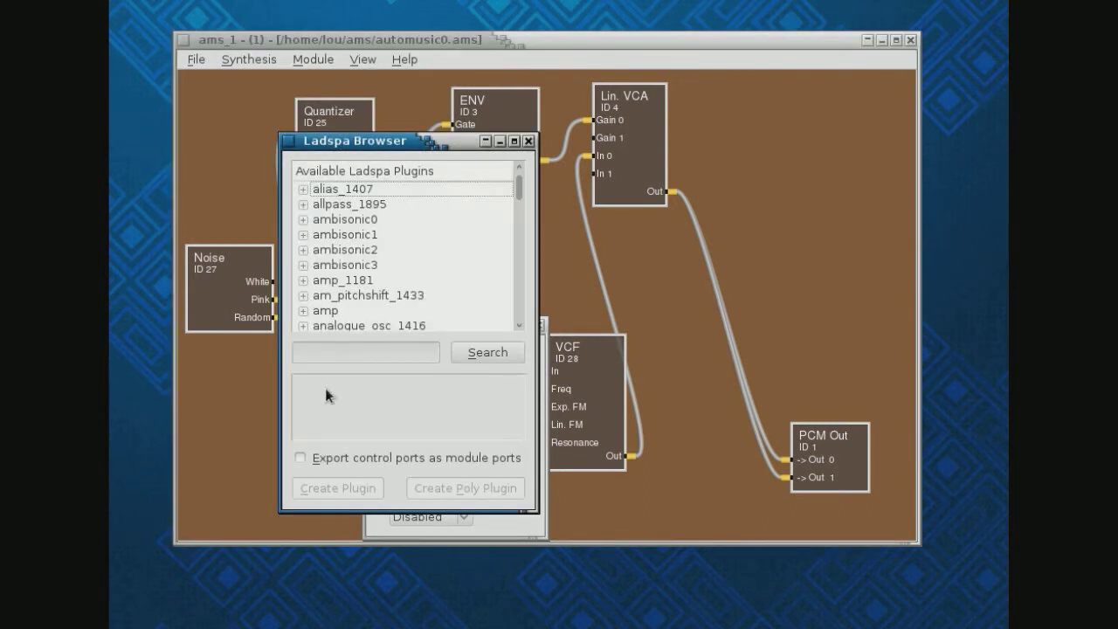
pyautogui.click(301, 352)
pyautogui.write('can')
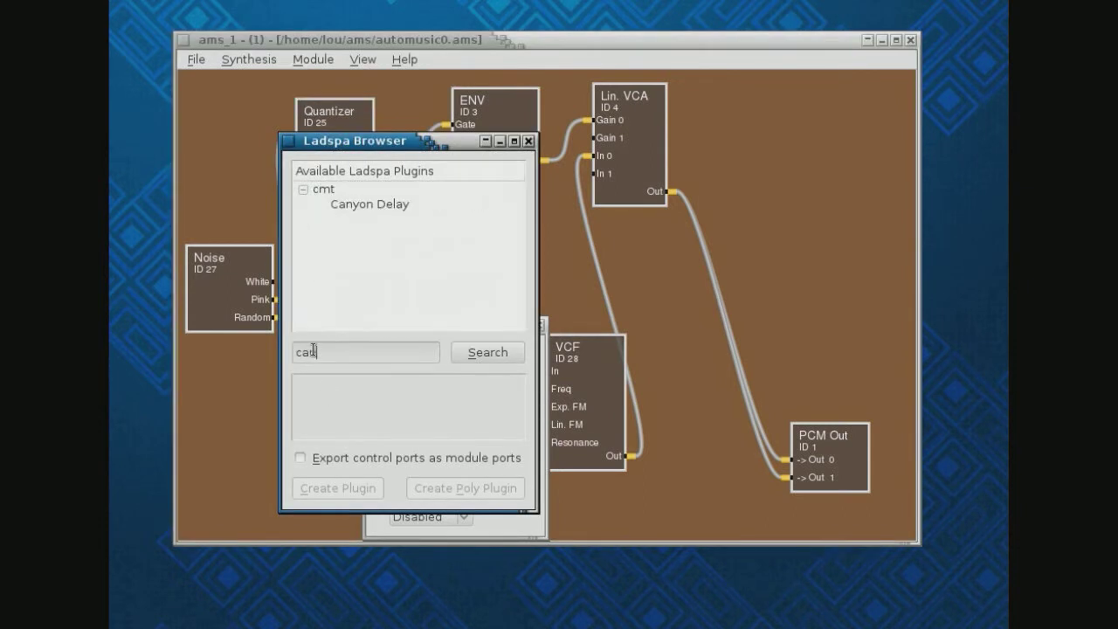
pyautogui.click(393, 208)
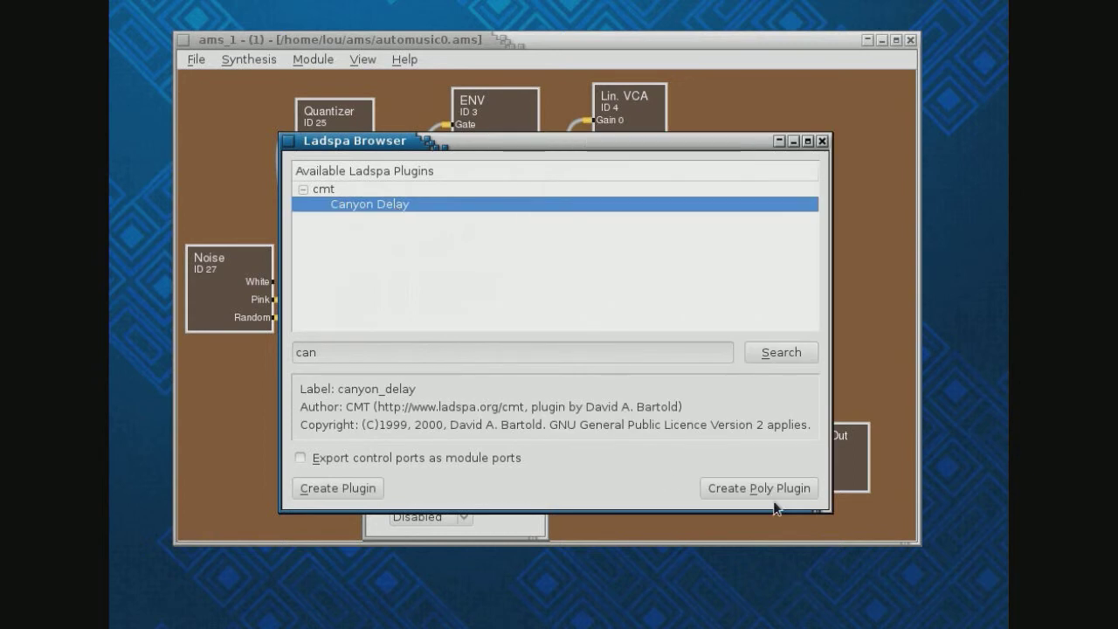
pyautogui.click(364, 492)
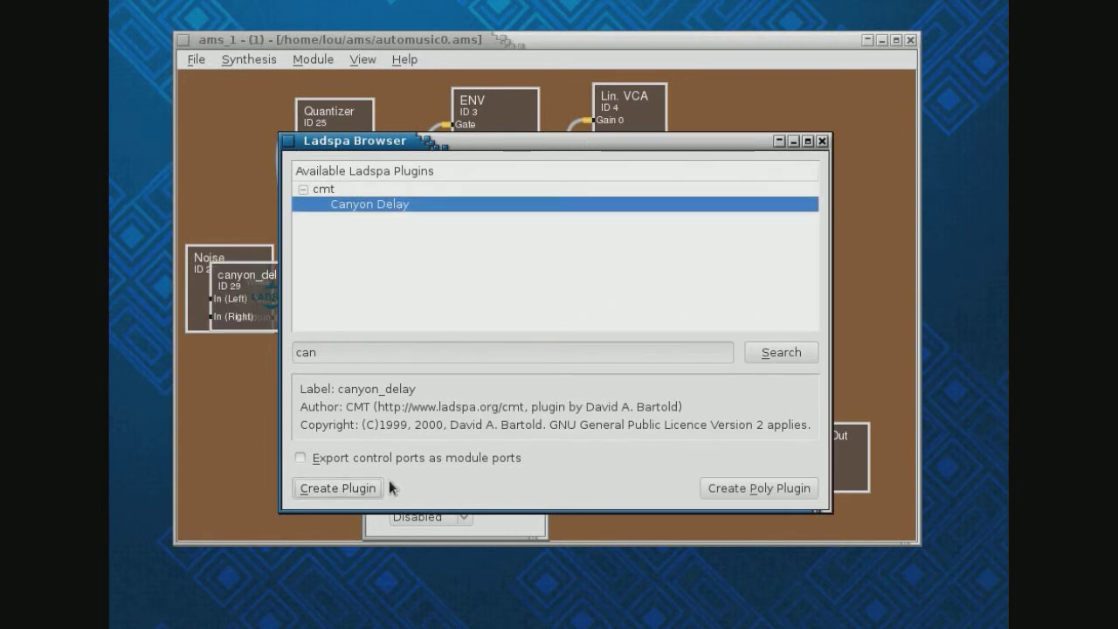
pyautogui.click(822, 141)
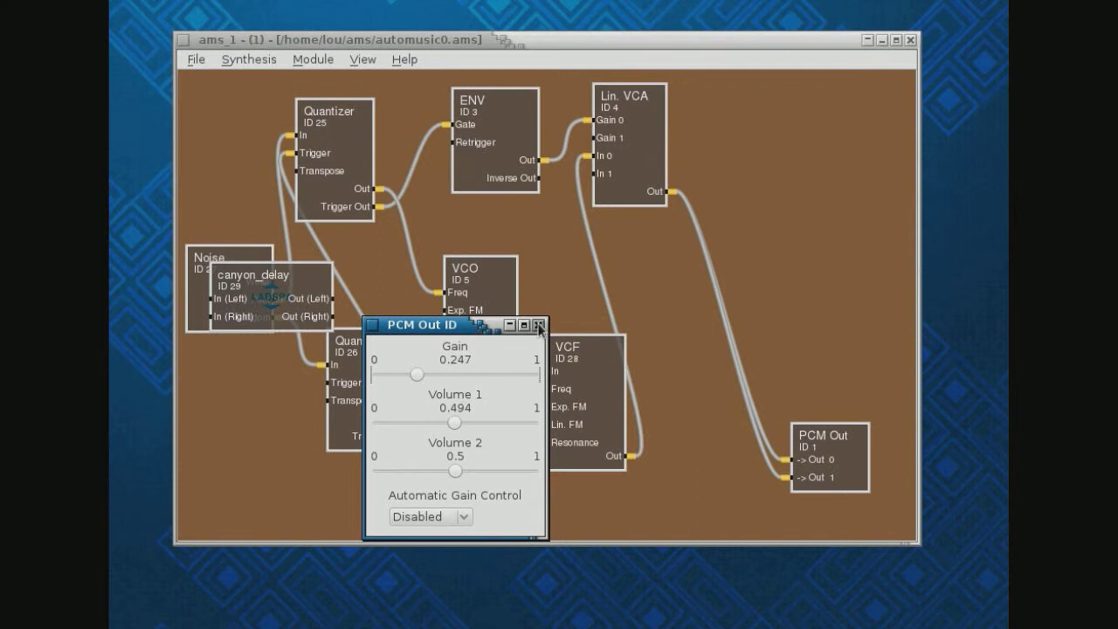
pyautogui.click(538, 327)
# - Place canyon_delay above PCM Out and disconnect the old cables into PCM Out's two channels
pyautogui.moveTo(262, 300); pyautogui.dragTo(790, 270)
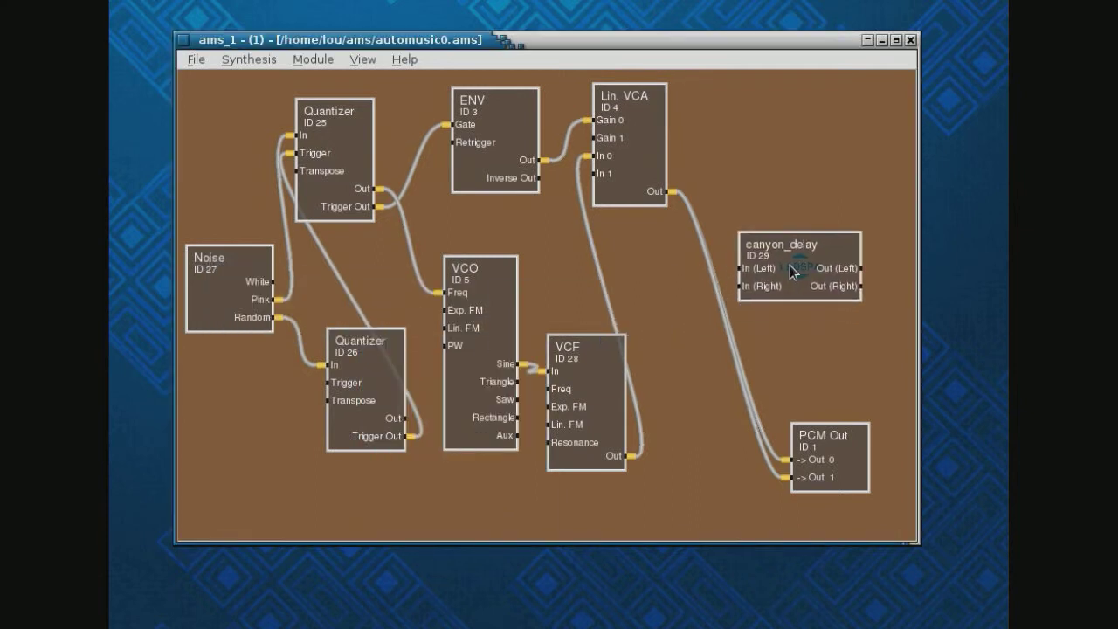
pyautogui.rightClick(815, 458)
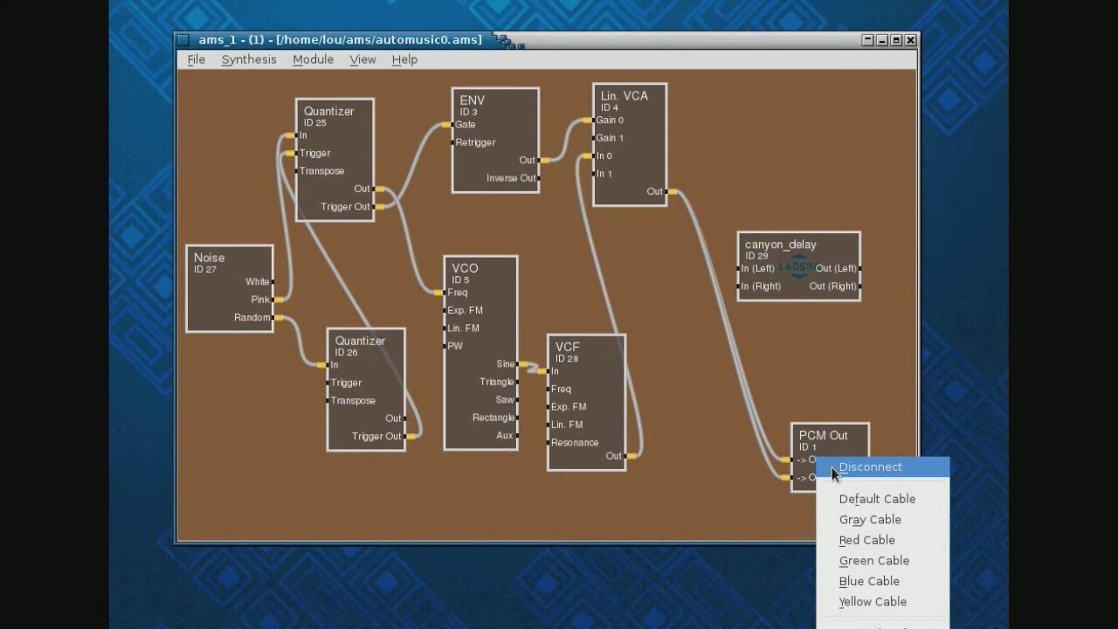
pyautogui.click(832, 467)
pyautogui.rightClick(821, 477)
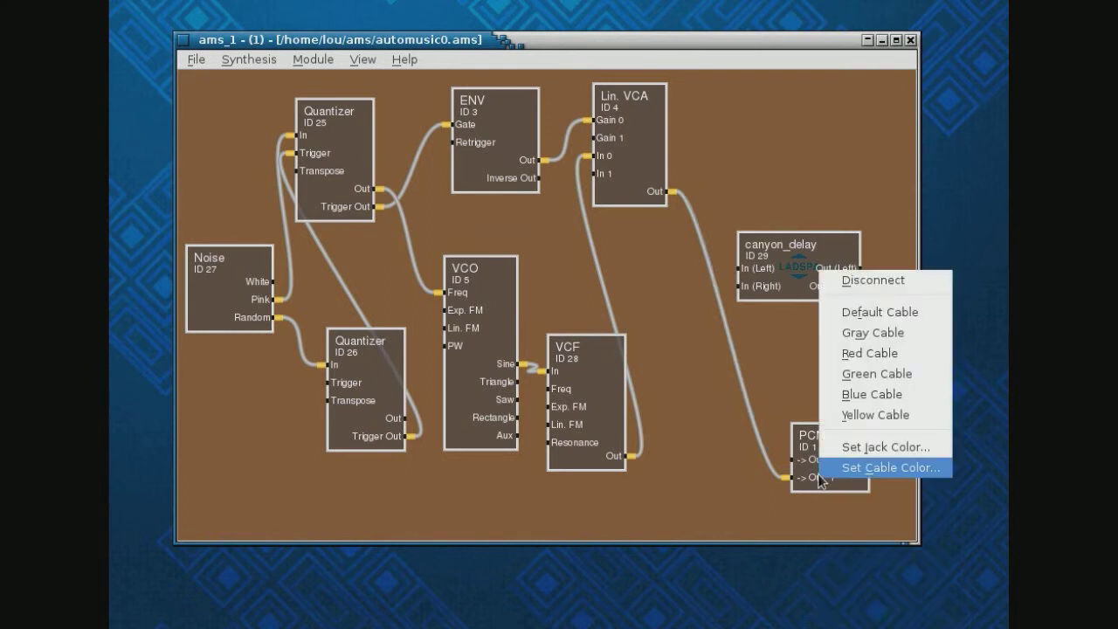
pyautogui.click(849, 282)
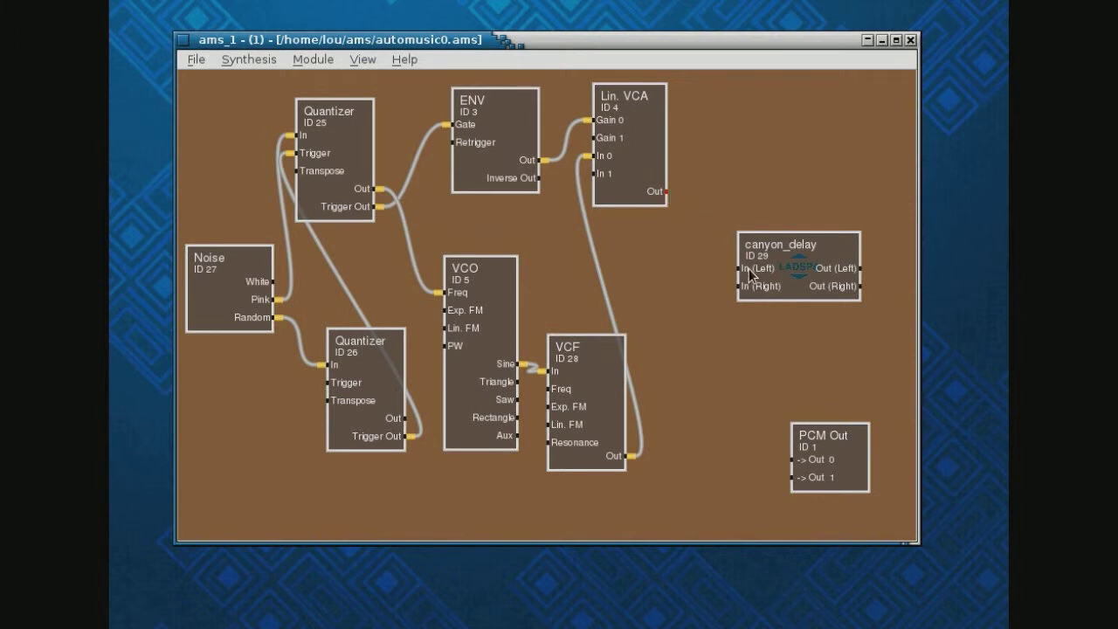
# - Wire Lin. VCA Out into both canyon_delay inputs and the delay's left/right outputs to PCM Out 0 and 1
pyautogui.moveTo(668, 193); pyautogui.dragTo(732, 268)
pyautogui.moveTo(668, 193); pyautogui.dragTo(736, 286)
pyautogui.click(860, 268)
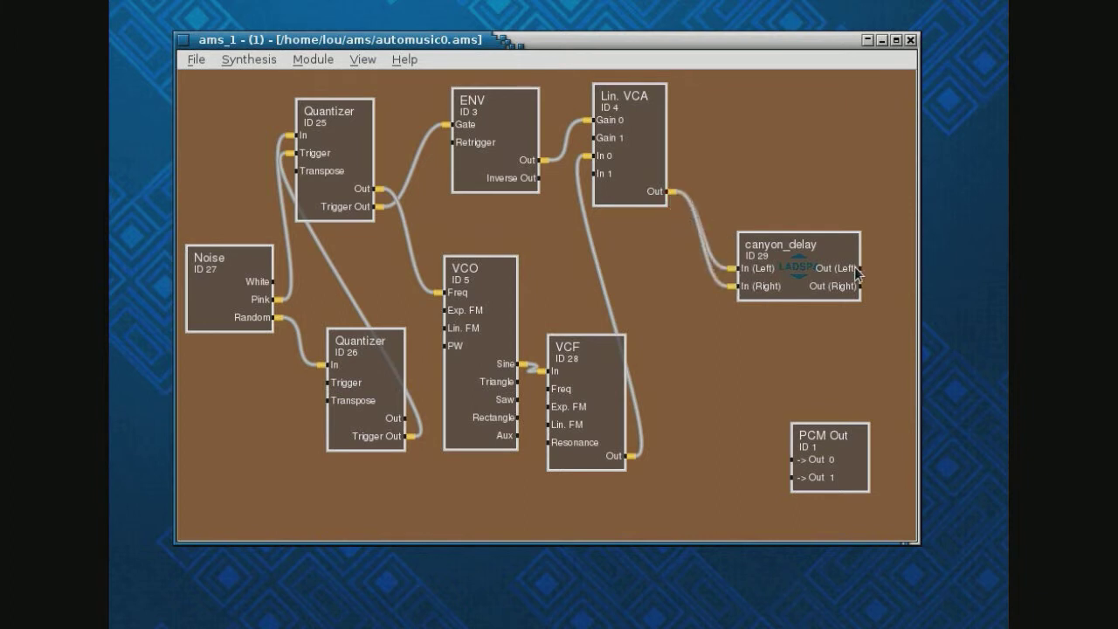
pyautogui.click(805, 462)
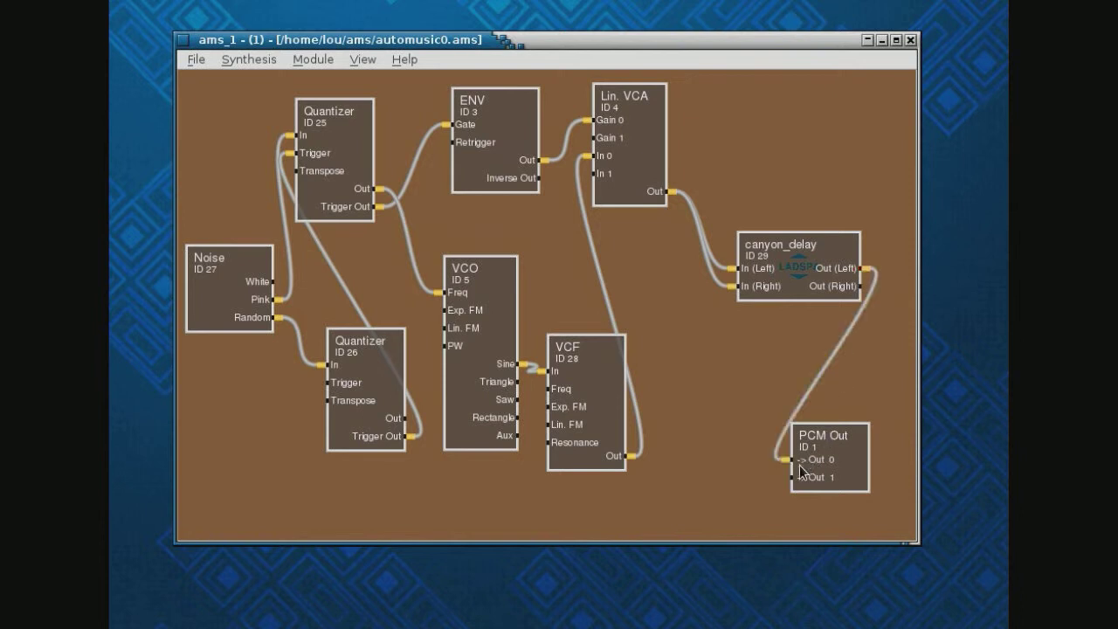
pyautogui.click(863, 287)
pyautogui.click(791, 476)
pyautogui.rightClick(791, 278)
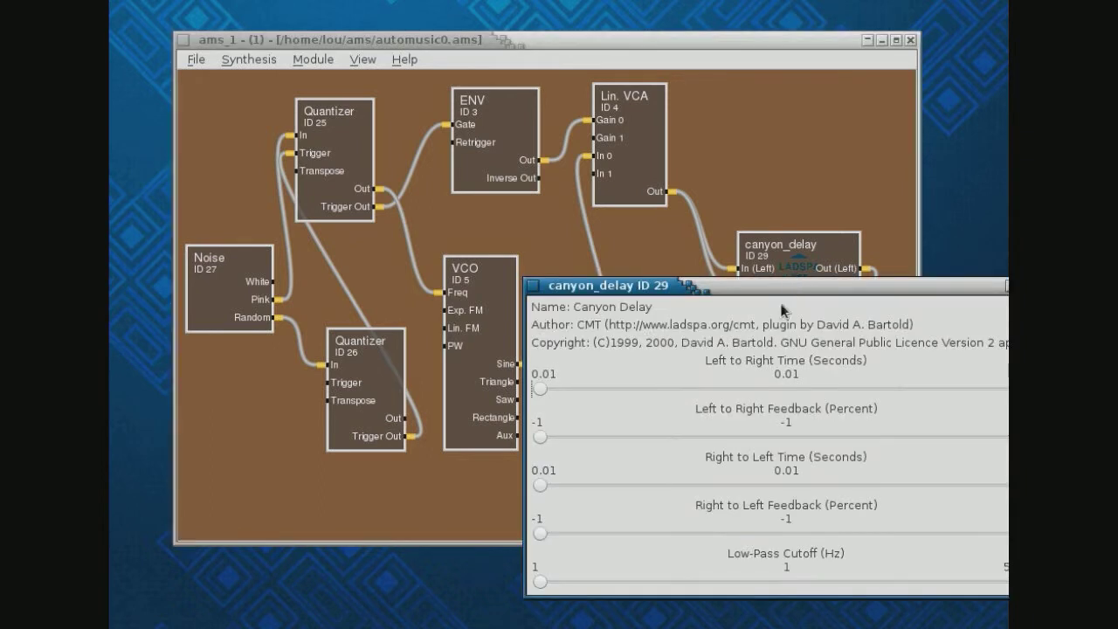
# - Set both canyon_delay times near 0.65 s and feedbacks to about 0.736 and 0.71
pyautogui.moveTo(538, 387); pyautogui.dragTo(865, 390)
pyautogui.moveTo(540, 436); pyautogui.dragTo(967, 436)
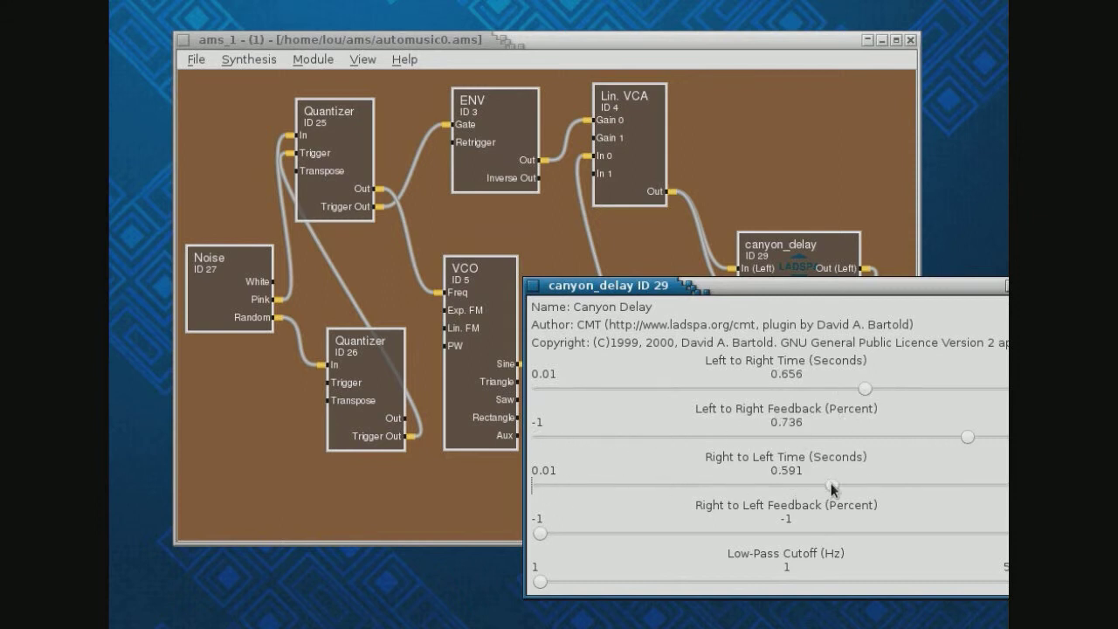
pyautogui.moveTo(833, 486); pyautogui.dragTo(865, 487)
pyautogui.moveTo(541, 533); pyautogui.dragTo(959, 534)
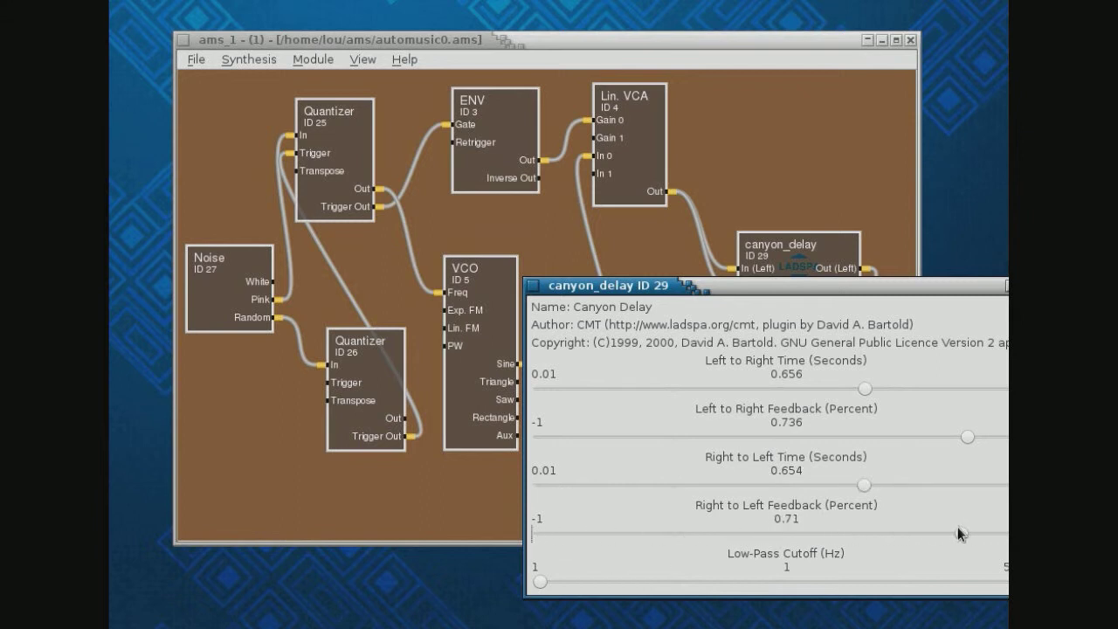
# - Raise the PCM Out gain to 0.835, rearranging the settings windows to see the controls
pyautogui.moveTo(830, 290); pyautogui.dragTo(415, 291)
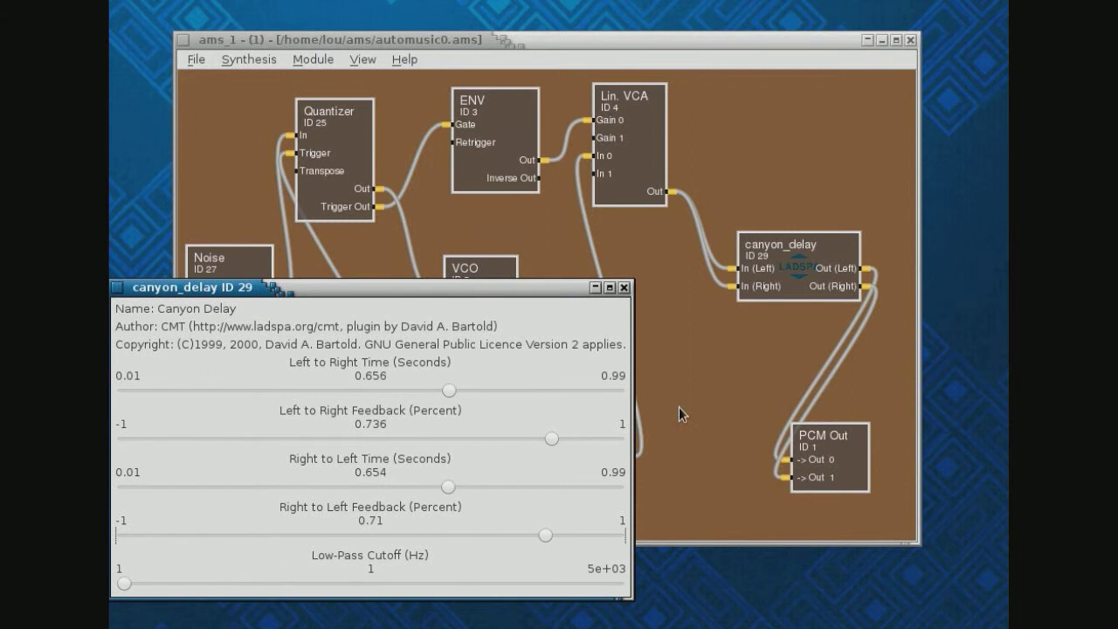
pyautogui.doubleClick(856, 469)
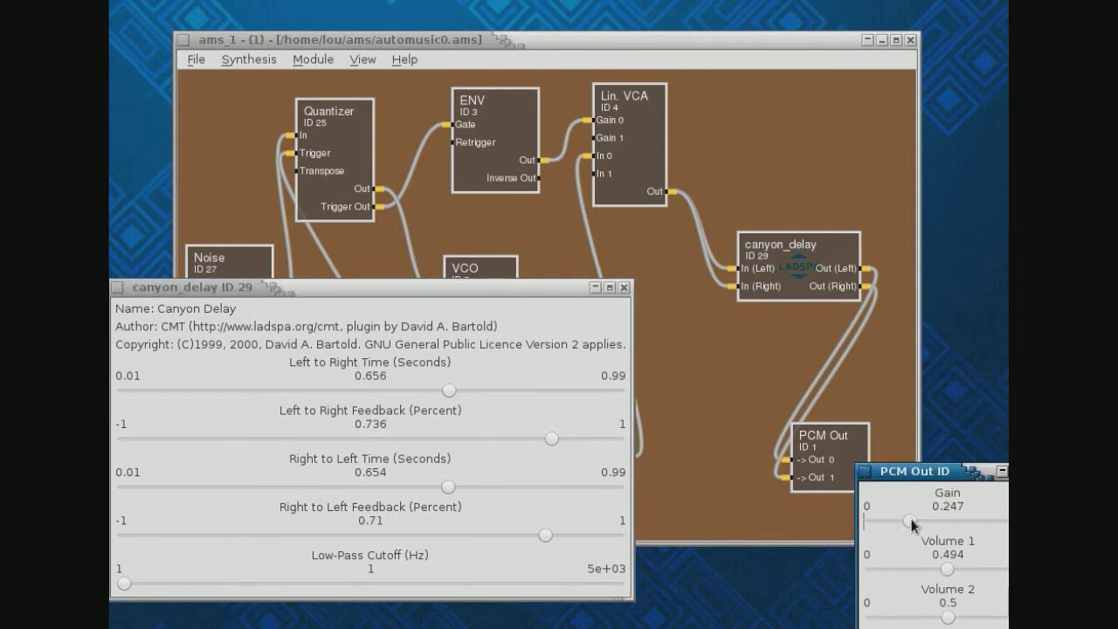
pyautogui.moveTo(912, 523); pyautogui.dragTo(998, 522)
pyautogui.moveTo(422, 291); pyautogui.dragTo(445, 389)
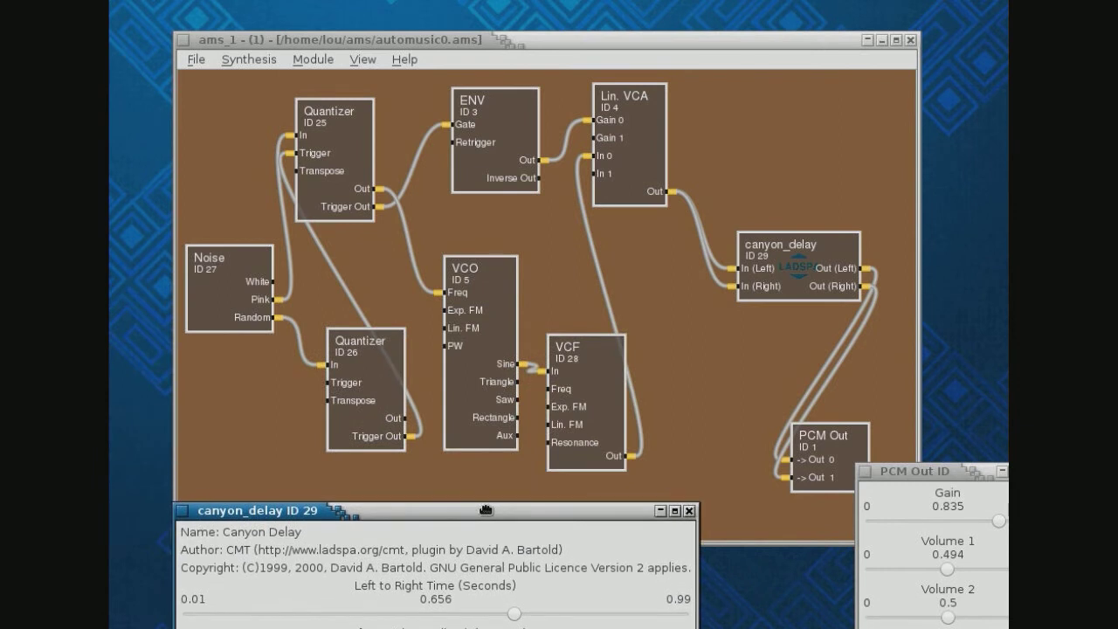
pyautogui.moveTo(444, 389); pyautogui.dragTo(448, 220)
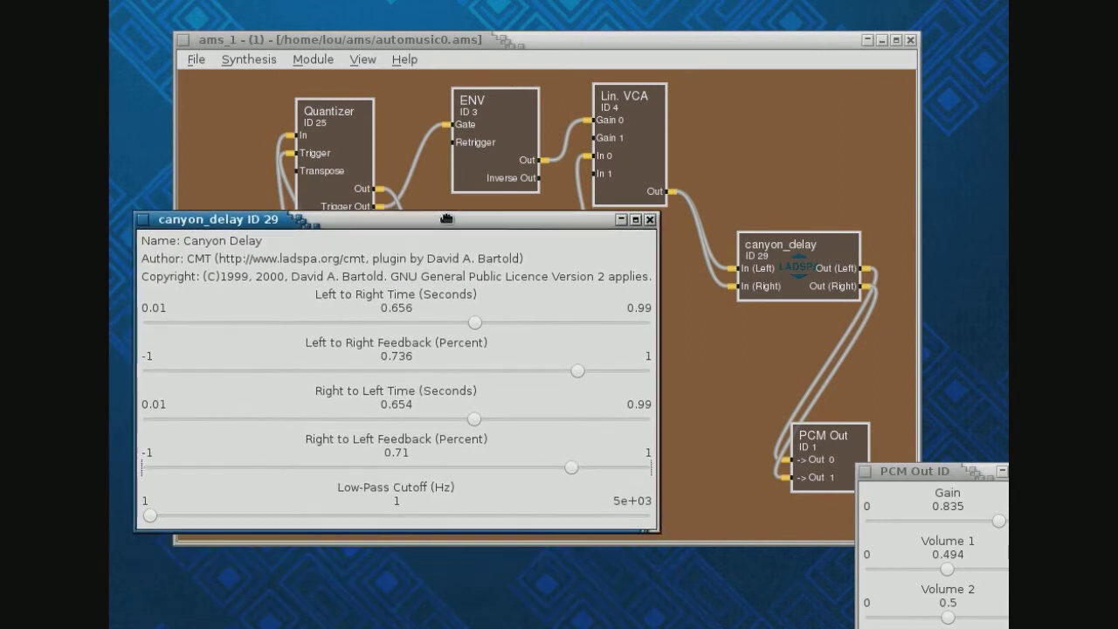
pyautogui.moveTo(939, 472); pyautogui.dragTo(811, 377)
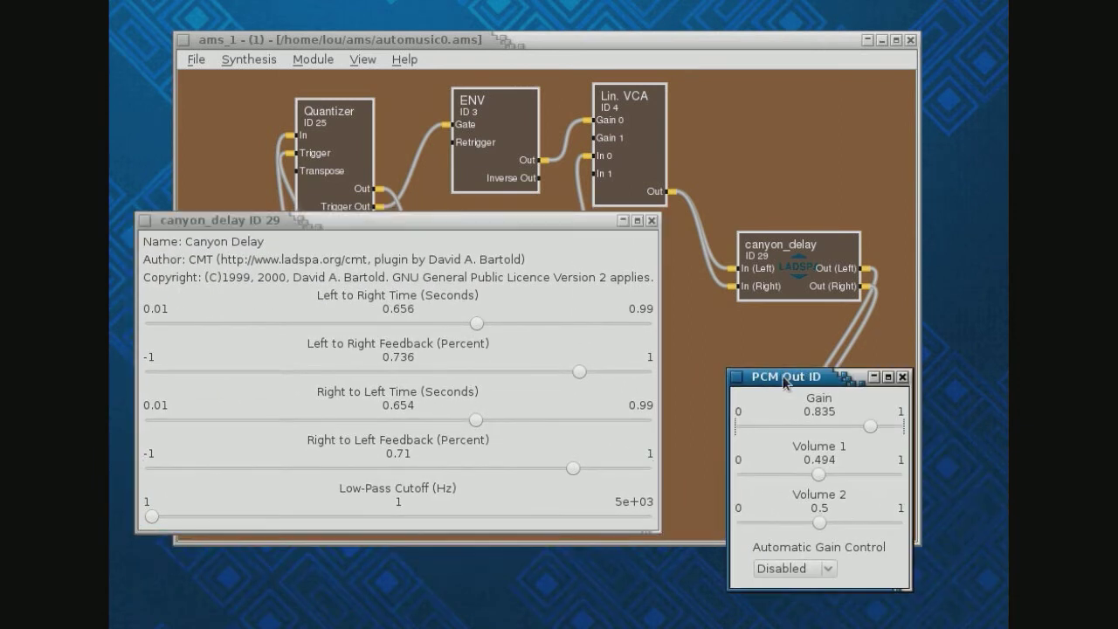
# - Adjust the canyon_delay low-pass cutoff to about 952 Hz
pyautogui.click(151, 516)
pyautogui.moveTo(151, 516); pyautogui.dragTo(258, 516)
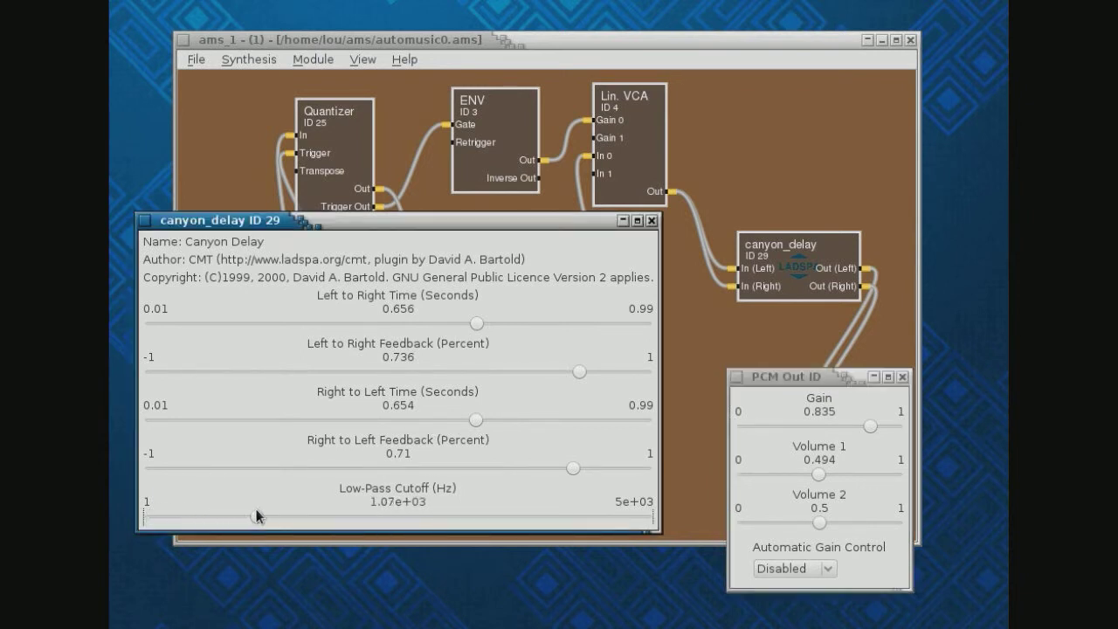
pyautogui.moveTo(258, 515); pyautogui.dragTo(260, 516)
pyautogui.moveTo(260, 516); pyautogui.dragTo(244, 517)
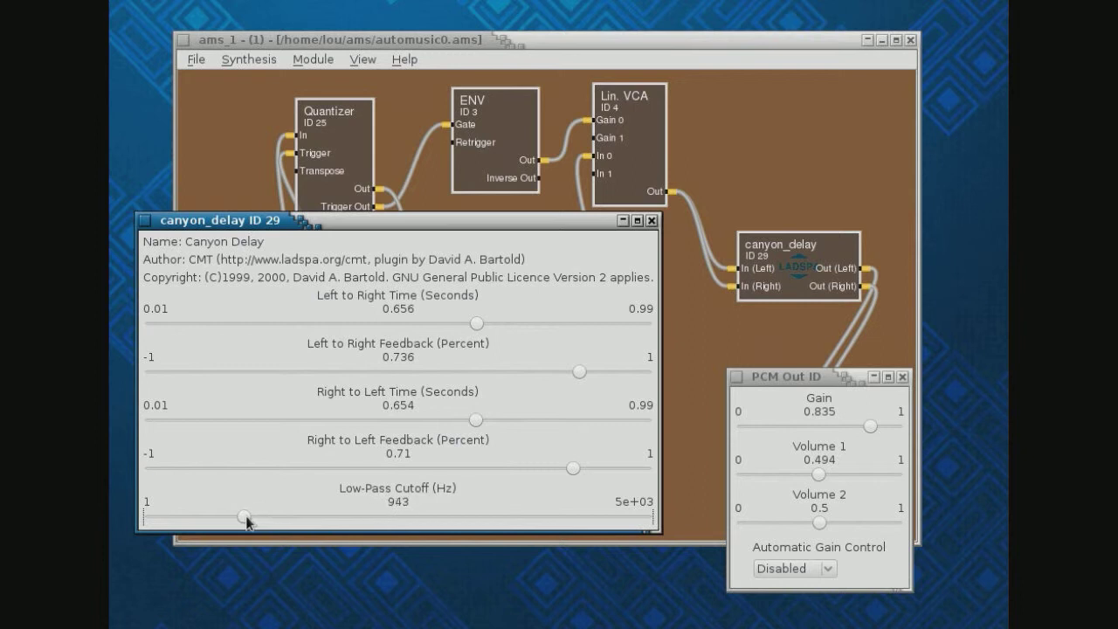
pyautogui.moveTo(245, 520); pyautogui.dragTo(246, 521)
# - Close the canyon_delay and PCM Out windows and nudge the VCF and VCO modules for cleaner cabling
pyautogui.click(651, 221)
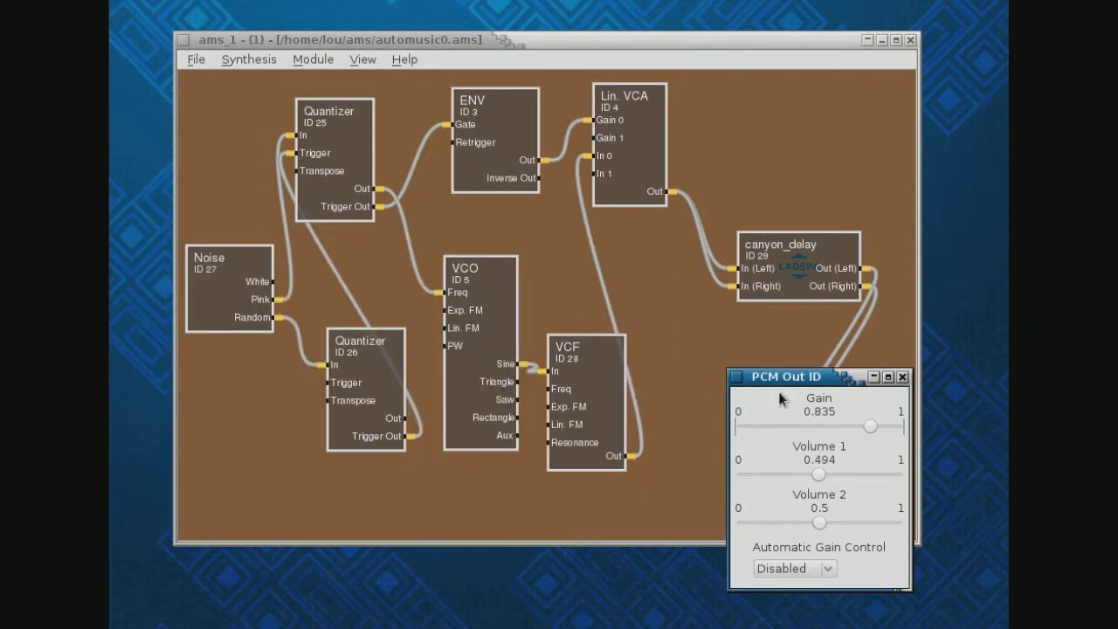
pyautogui.moveTo(814, 380); pyautogui.dragTo(570, 487)
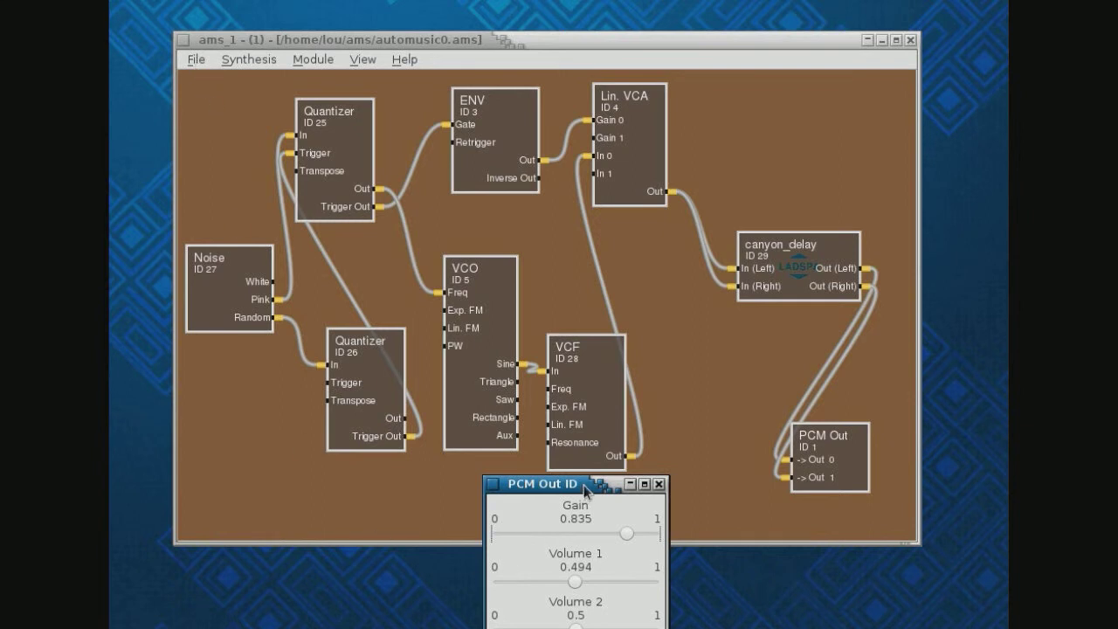
pyautogui.moveTo(585, 489); pyautogui.dragTo(565, 405)
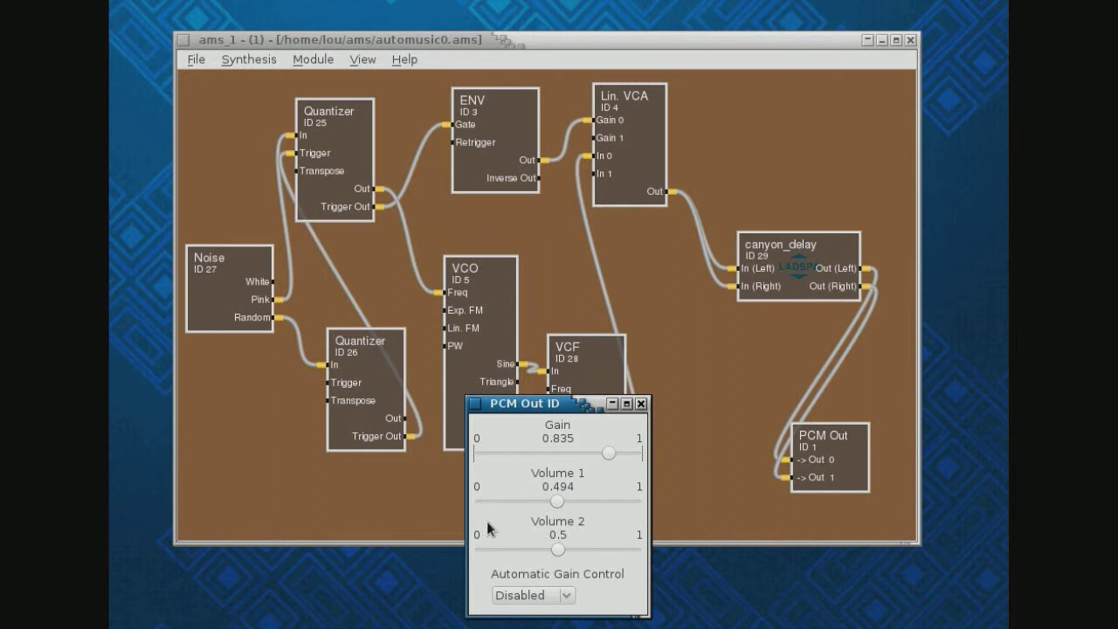
pyautogui.click(640, 403)
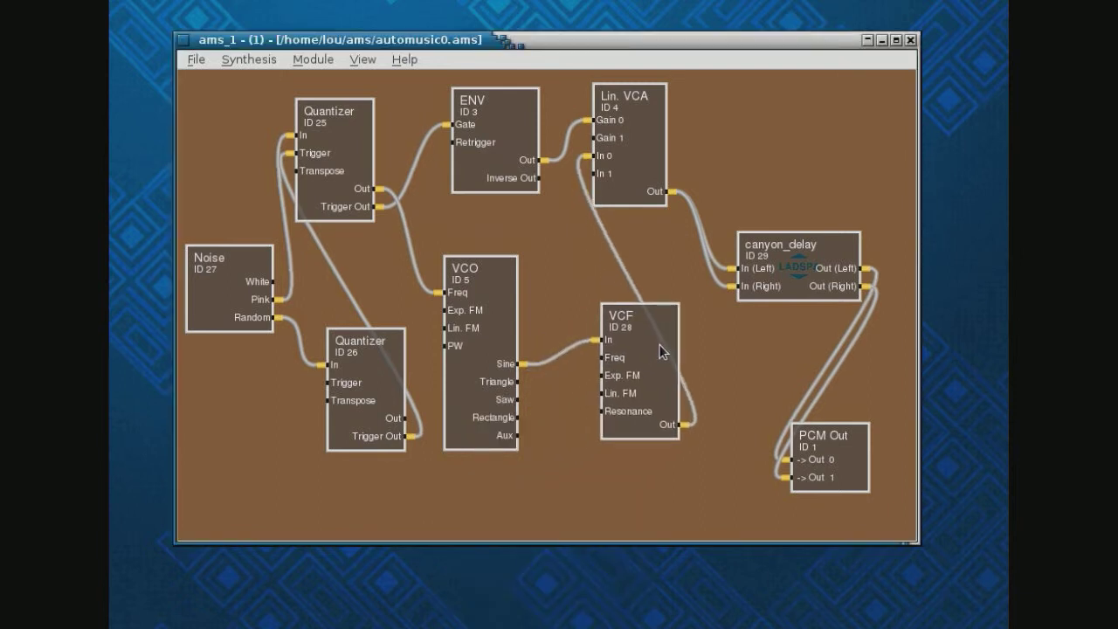
pyautogui.moveTo(605, 375); pyautogui.dragTo(669, 351)
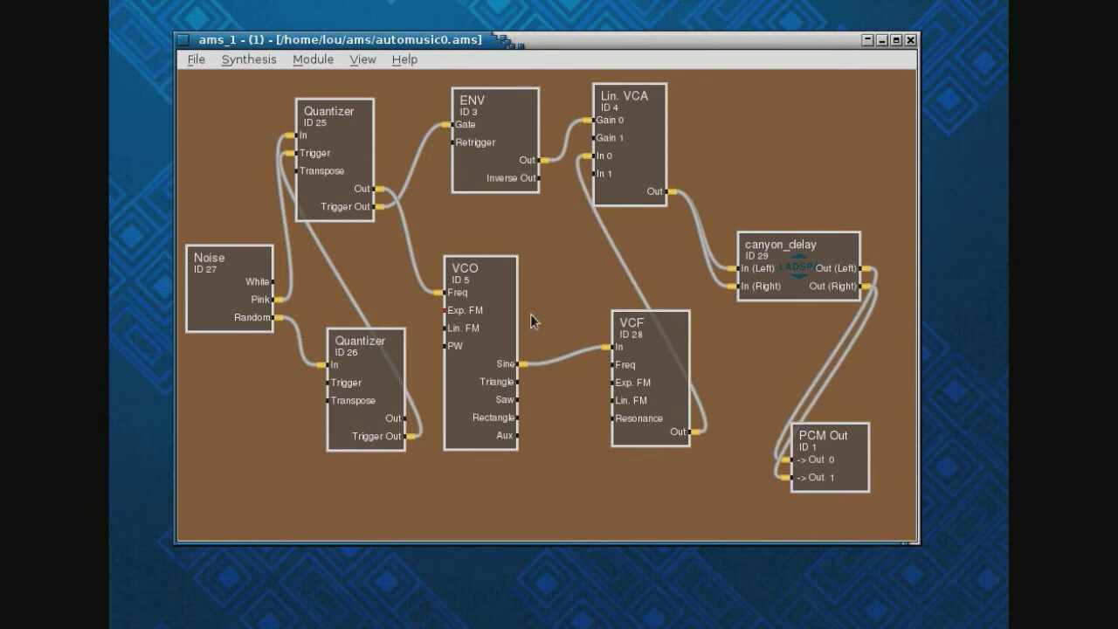
pyautogui.moveTo(498, 316); pyautogui.dragTo(531, 316)
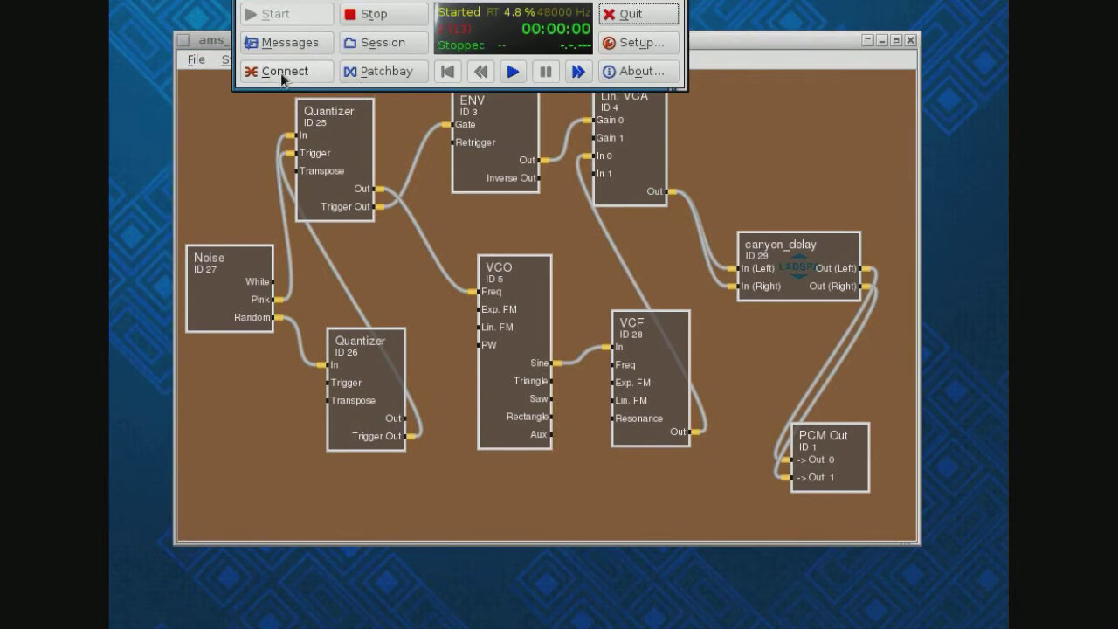
# - Connect 20:Oxygen 25 to 130:ams_1 Midi in QjackCtl's ALSA tab, then close the JACK windows
pyautogui.click(282, 71)
pyautogui.click(132, 392)
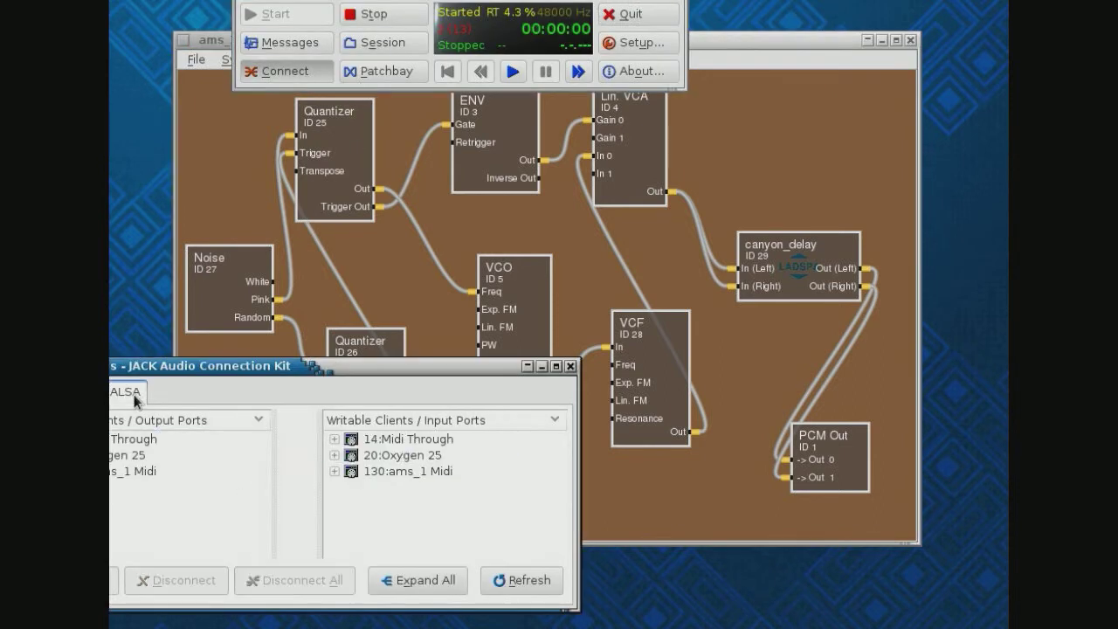
pyautogui.moveTo(185, 372); pyautogui.dragTo(329, 373)
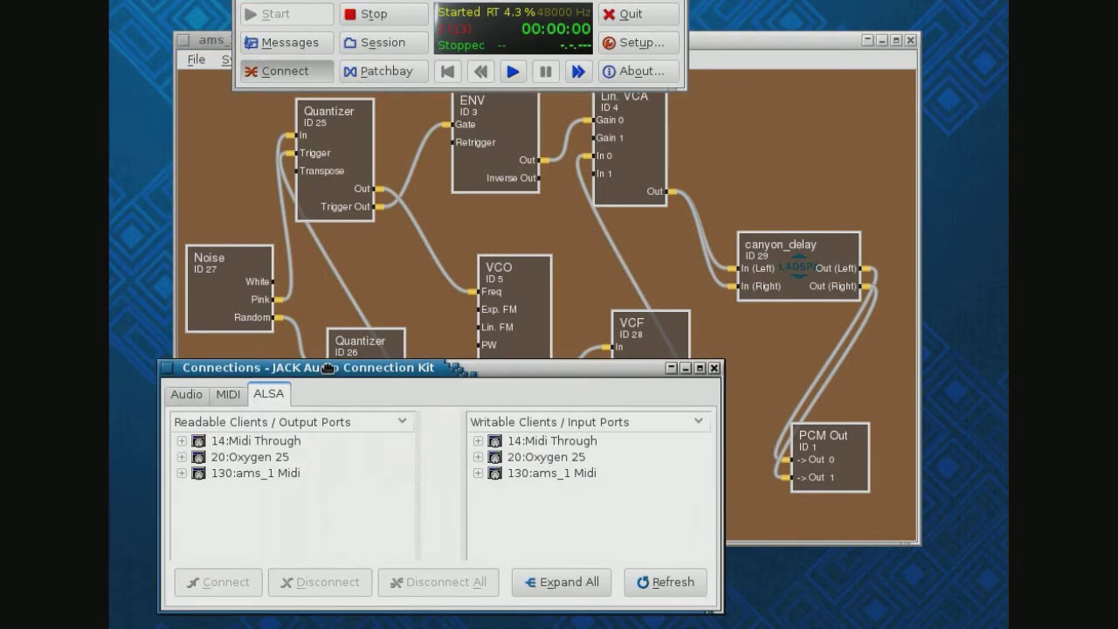
pyautogui.click(242, 455)
pyautogui.click(554, 474)
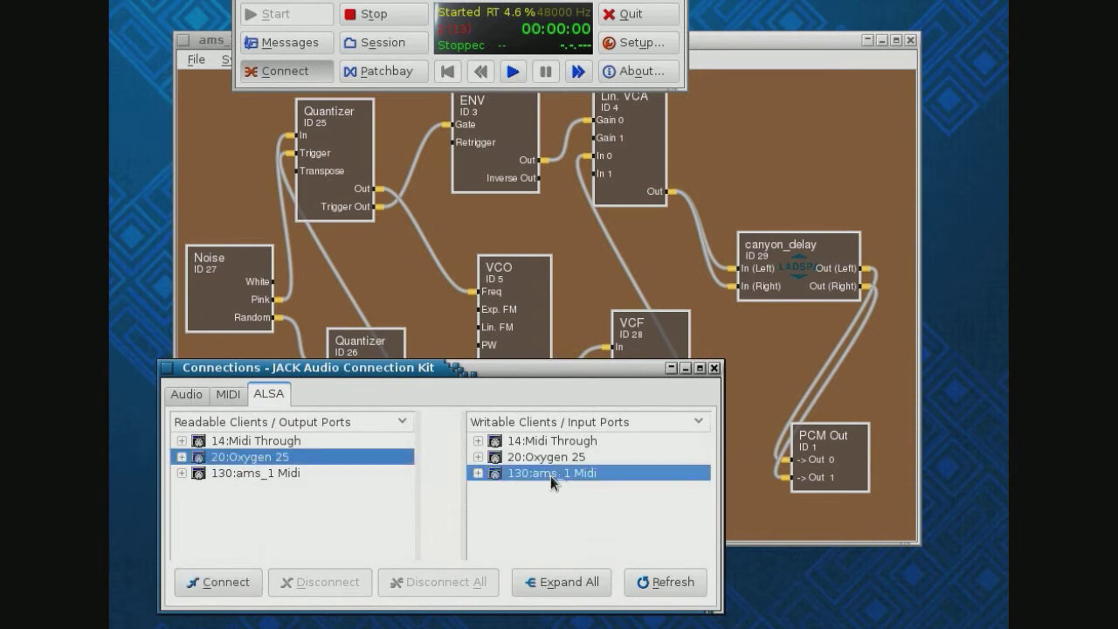
pyautogui.click(210, 582)
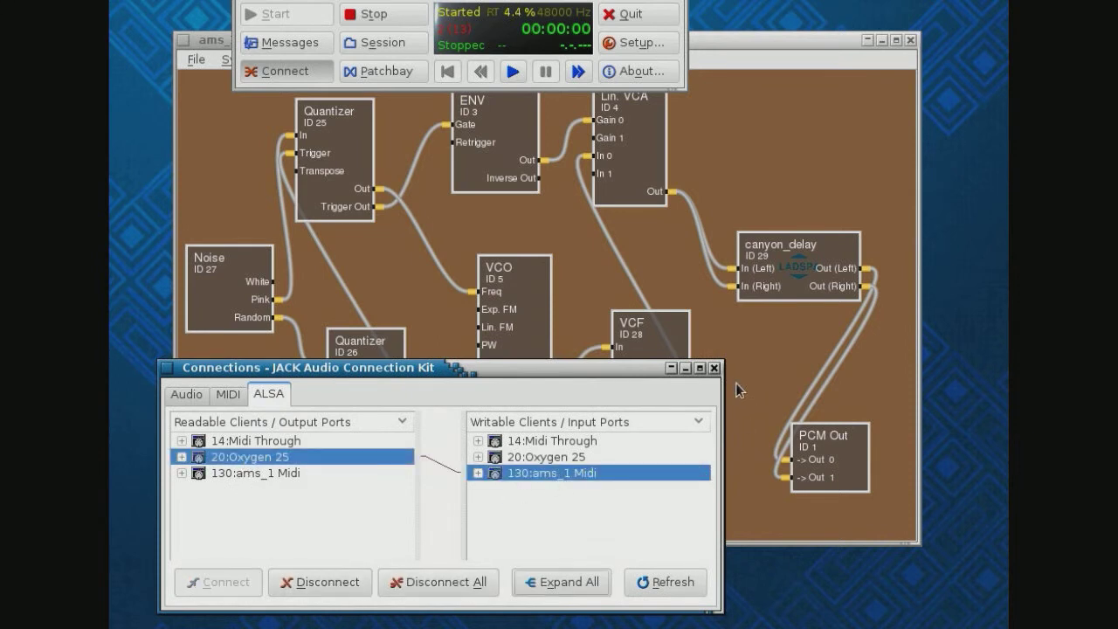
pyautogui.click(714, 368)
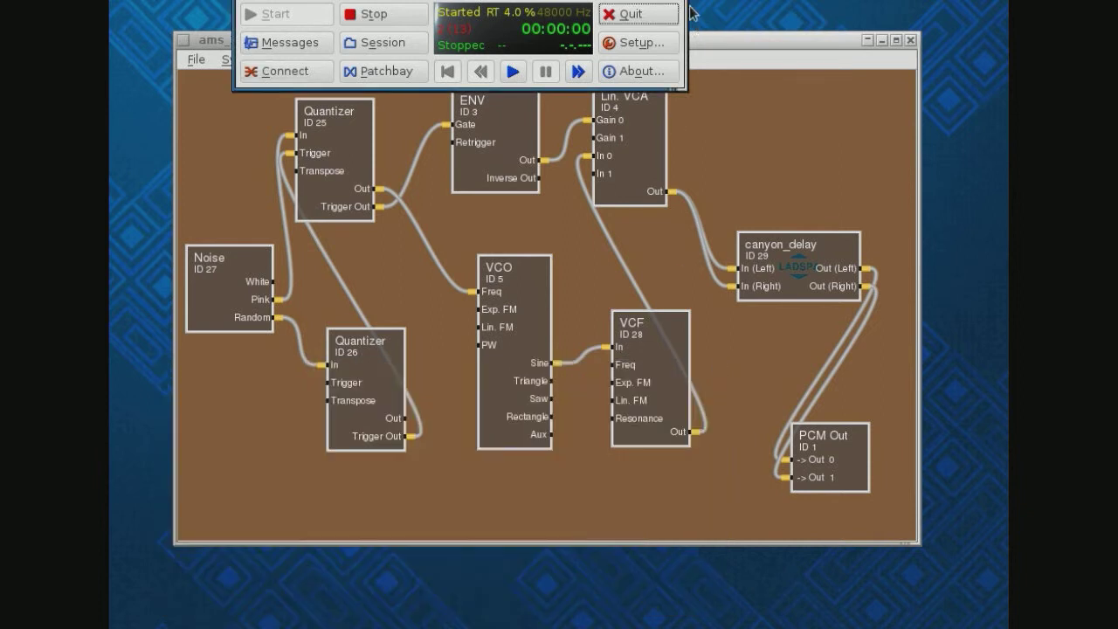
pyautogui.click(333, 48)
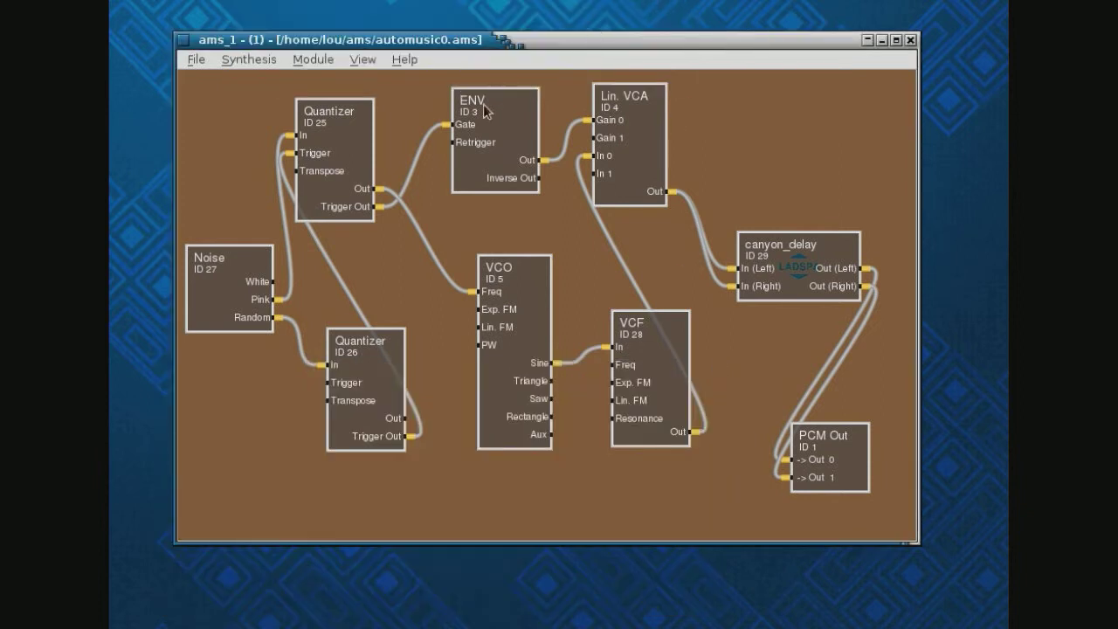
# - Bring up the Control Center and expand VCF ID 28's parameters
pyautogui.click(323, 62)
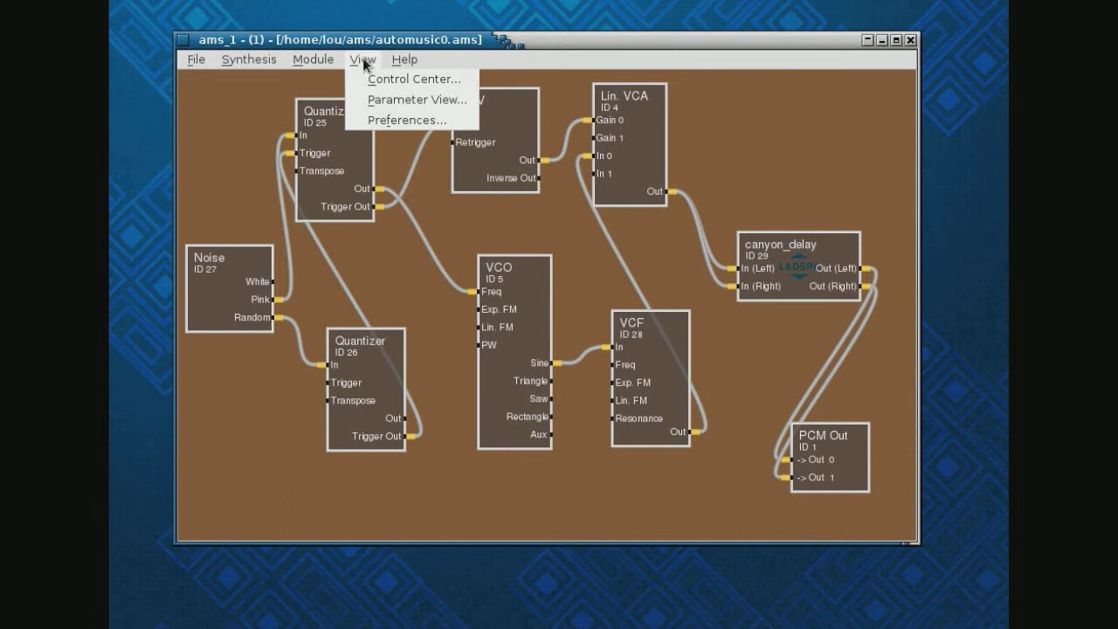
pyautogui.click(369, 85)
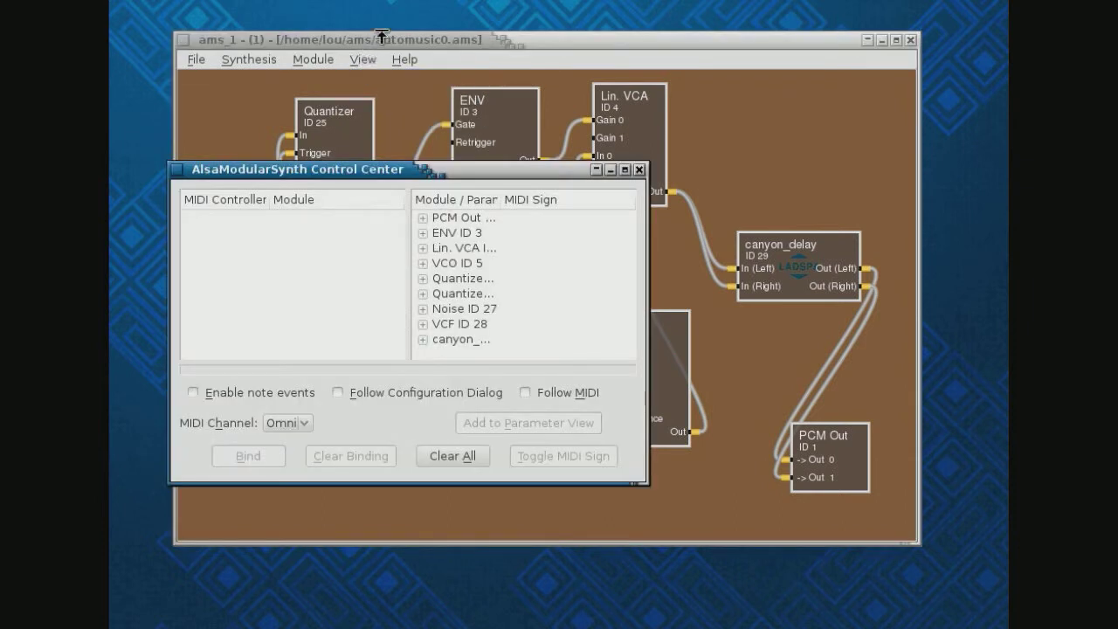
pyautogui.moveTo(404, 160); pyautogui.dragTo(434, 232)
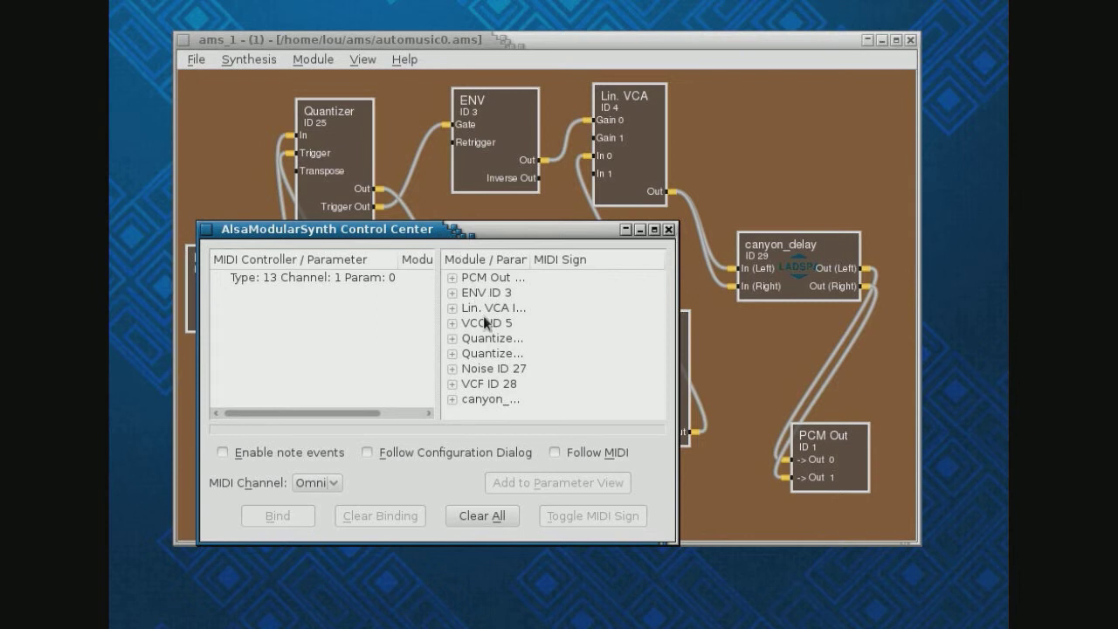
pyautogui.moveTo(443, 226); pyautogui.dragTo(372, 136)
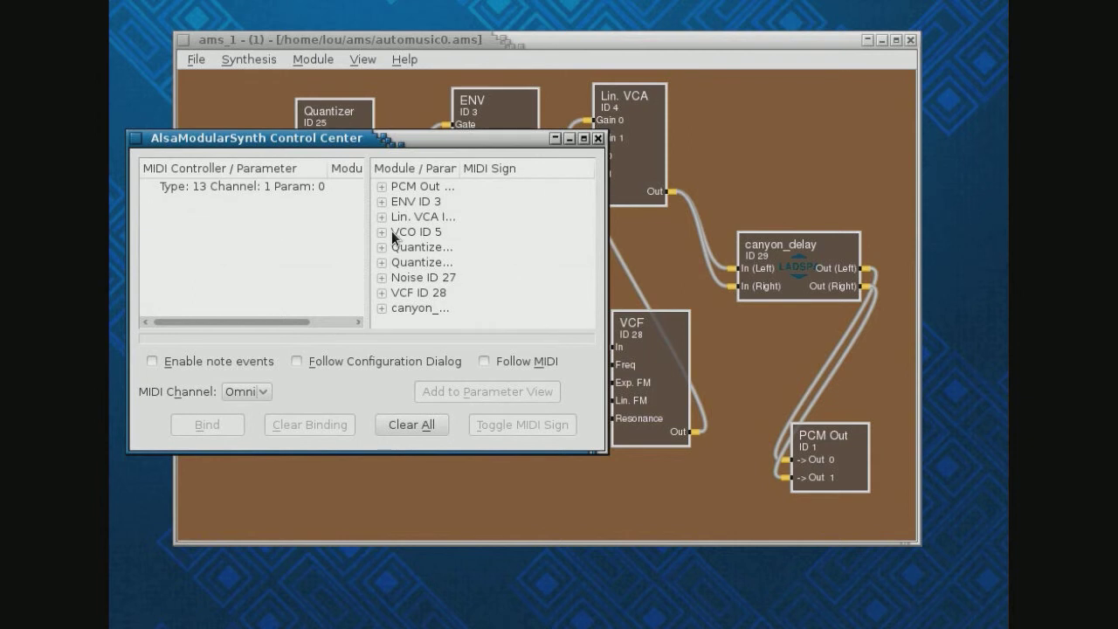
pyautogui.click(381, 293)
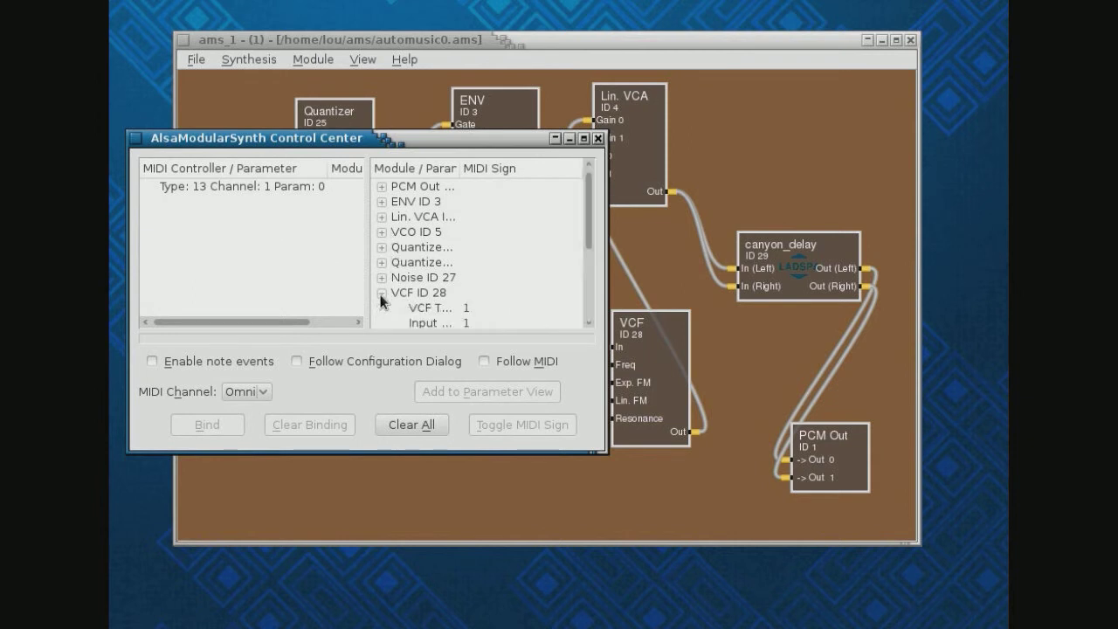
pyautogui.moveTo(590, 223); pyautogui.dragTo(584, 249)
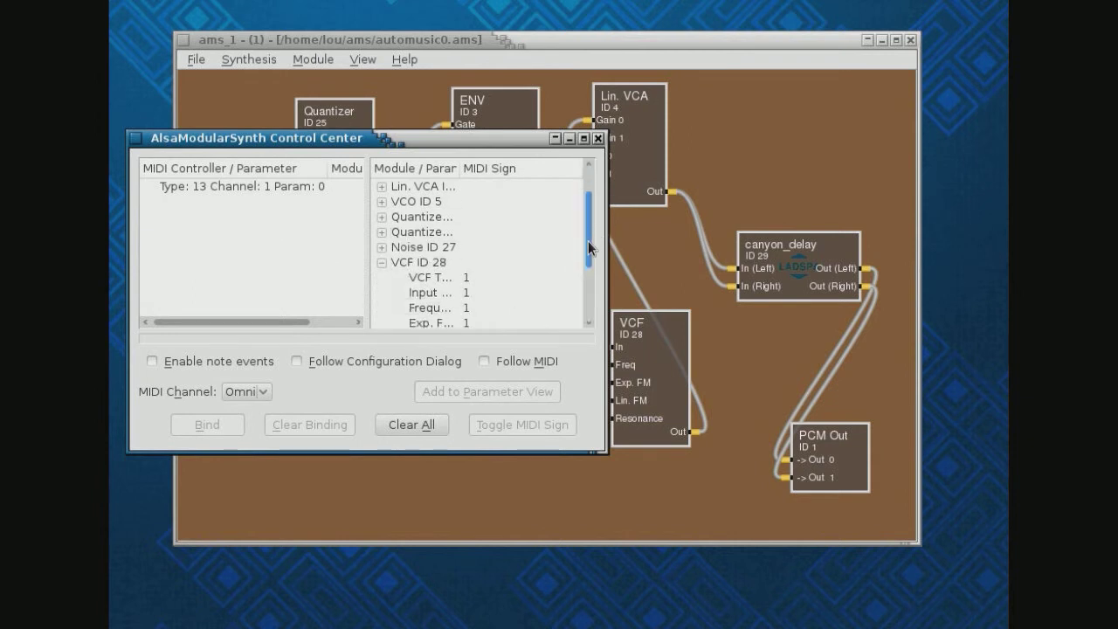
# - Bind the Type 13 MIDI controller to VCF Frequency, then clear that binding again
pyautogui.click(277, 187)
pyautogui.click(438, 290)
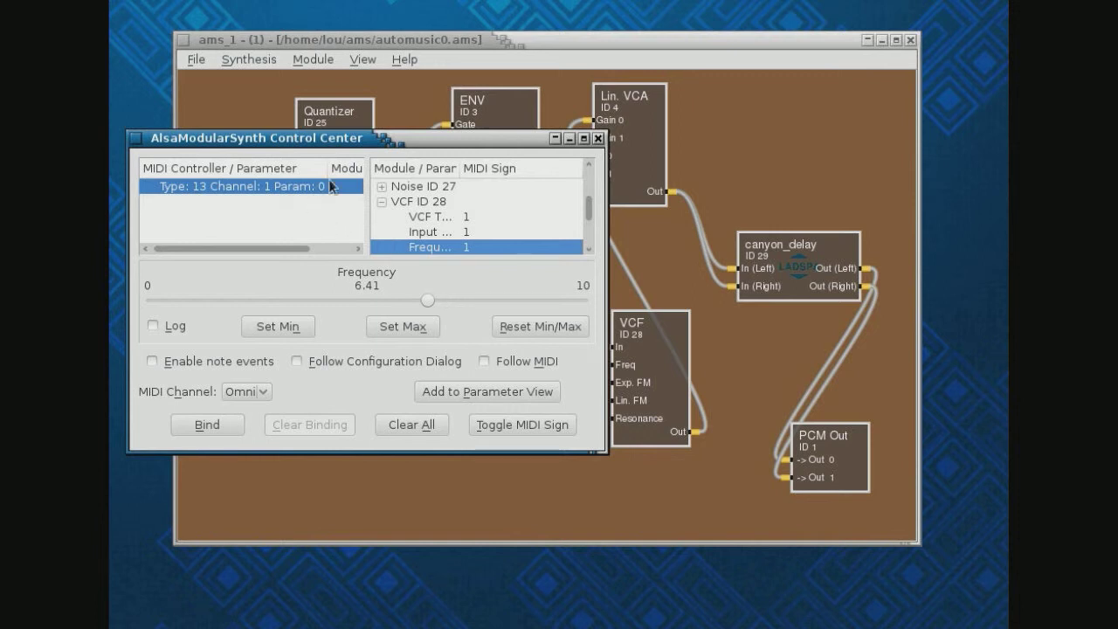
pyautogui.scroll(-1, 588, 211)
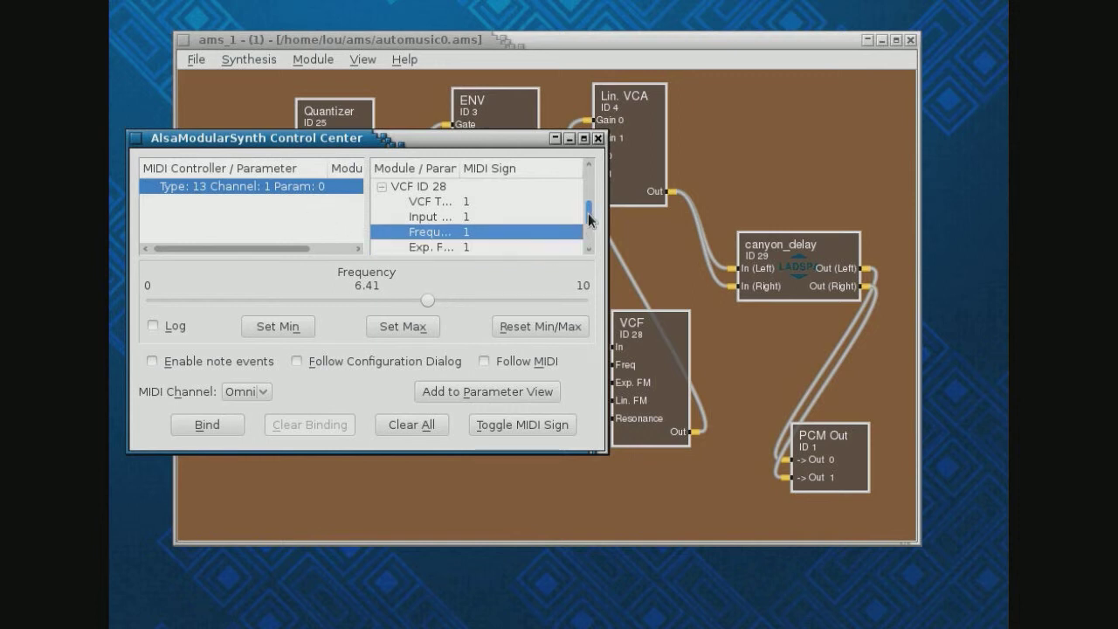
pyautogui.click(194, 424)
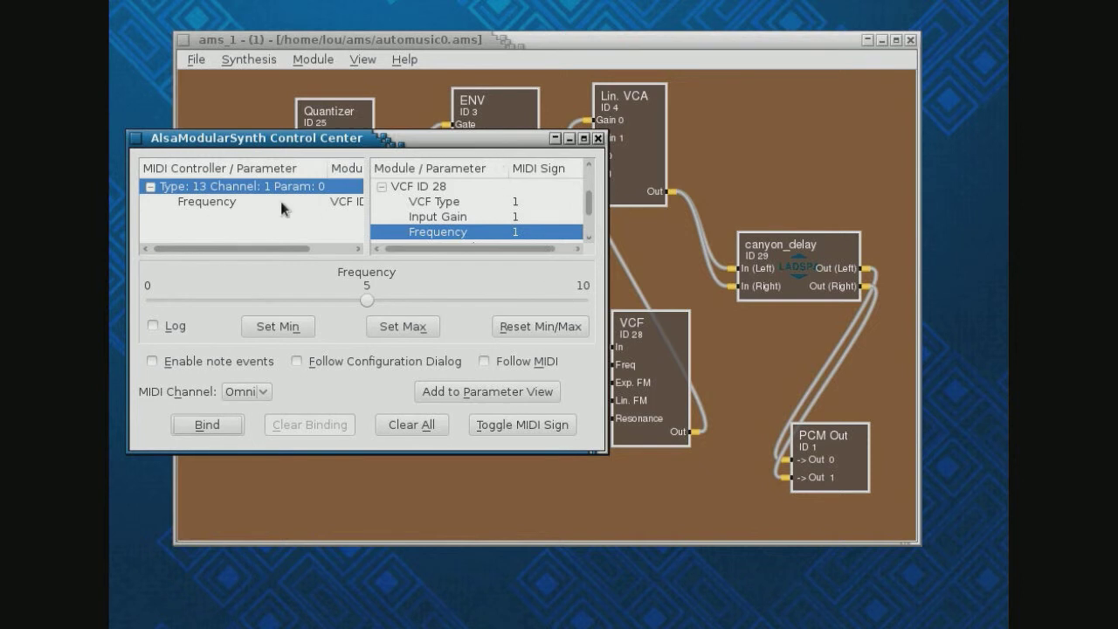
pyautogui.click(234, 201)
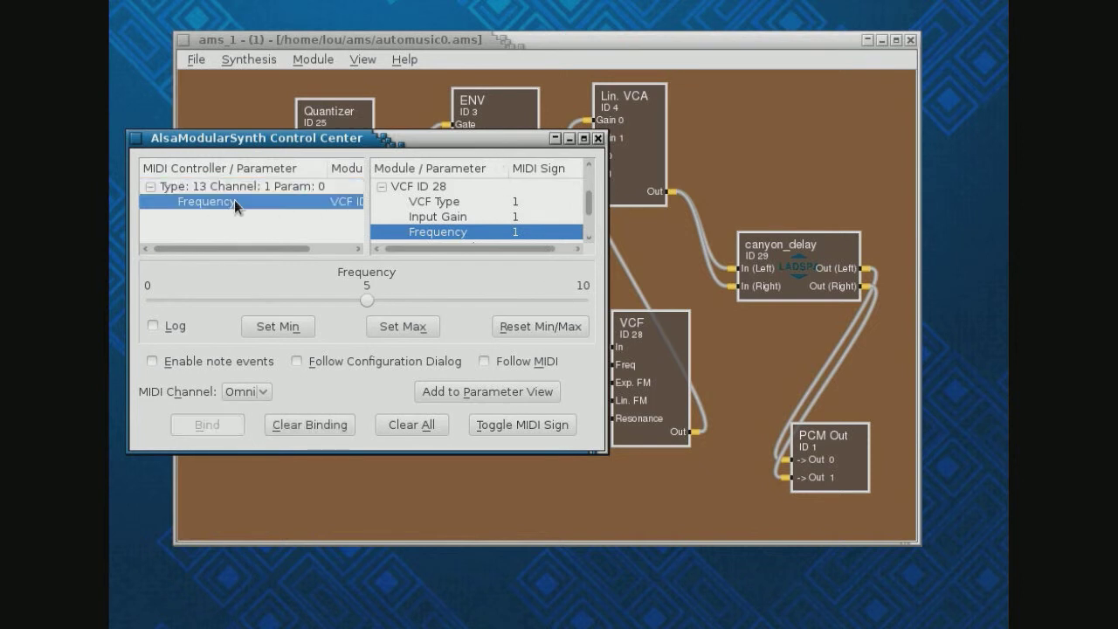
pyautogui.click(295, 429)
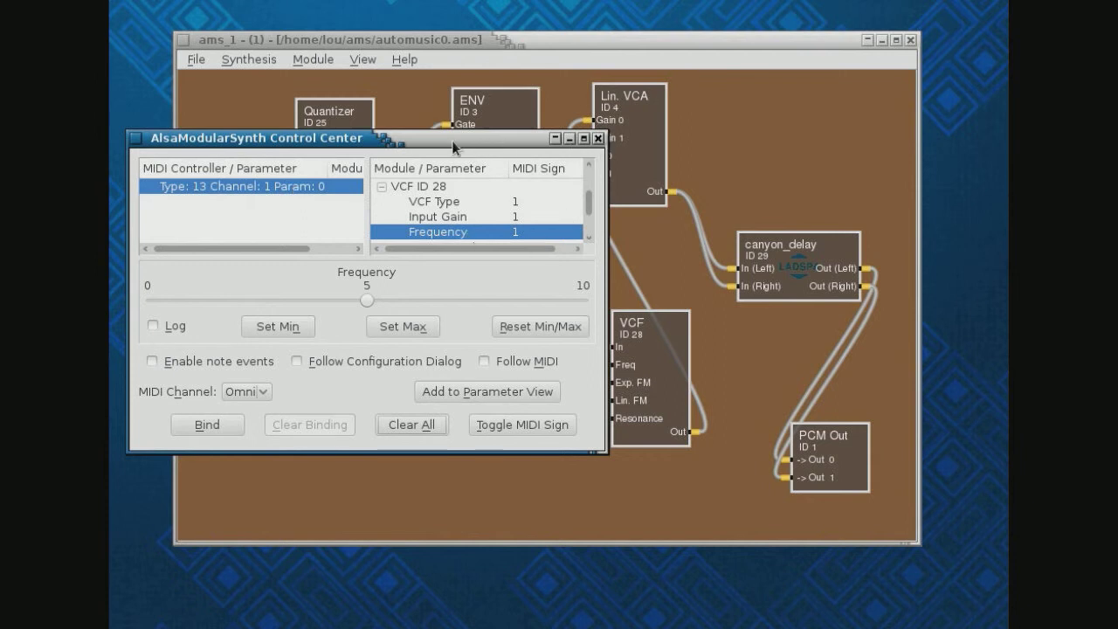
# - Bind the MIDI controller to VCO ID 5's Tune parameter, verify it and close the Control Center
pyautogui.moveTo(452, 141)
pyautogui.mouseDown()
pyautogui.moveTo(569, 349)
pyautogui.moveTo(638, 174)
pyautogui.mouseUp()
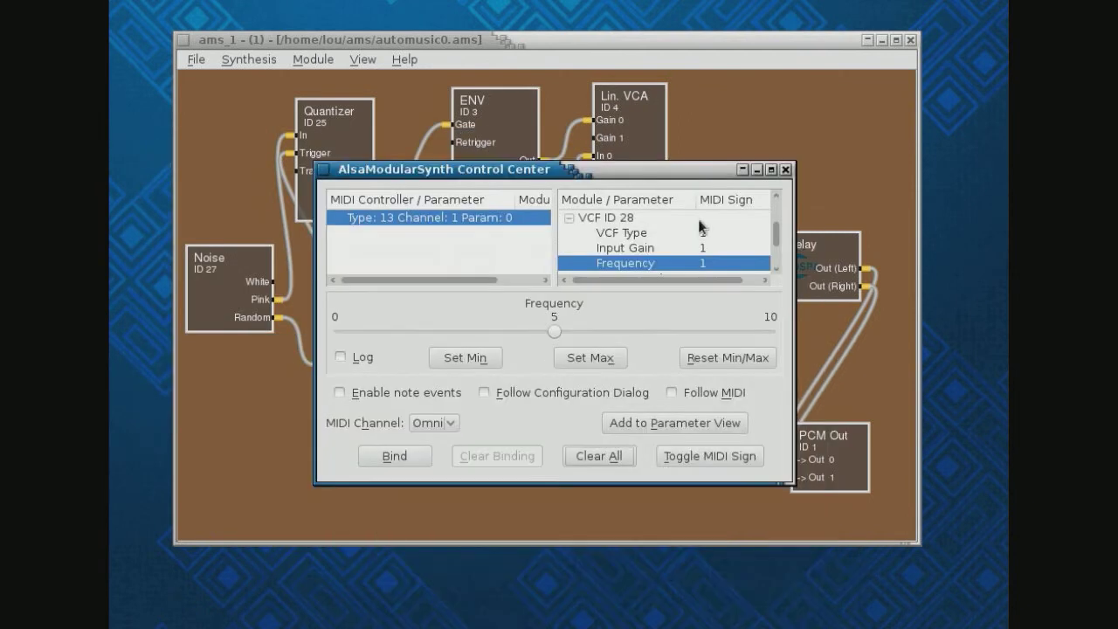
pyautogui.click(570, 219)
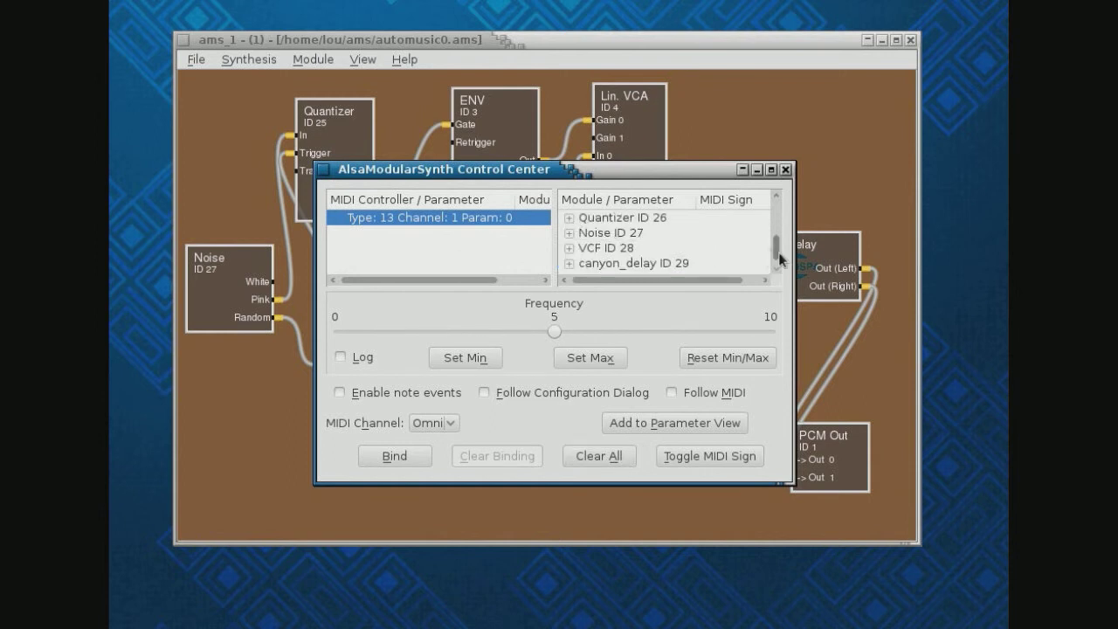
pyautogui.moveTo(777, 257); pyautogui.dragTo(776, 243)
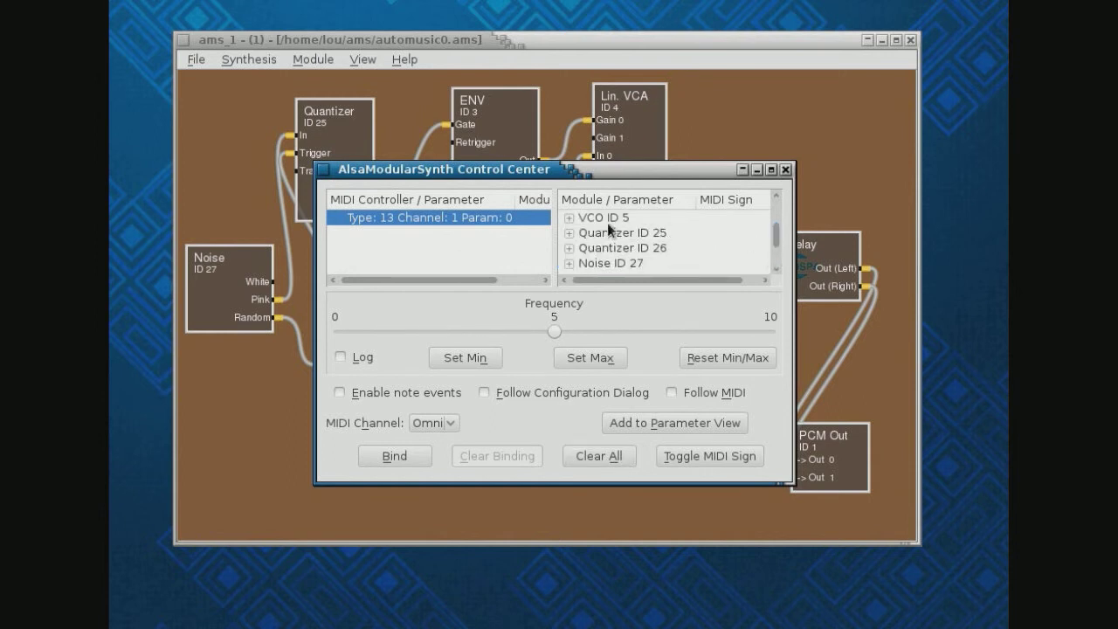
pyautogui.click(569, 218)
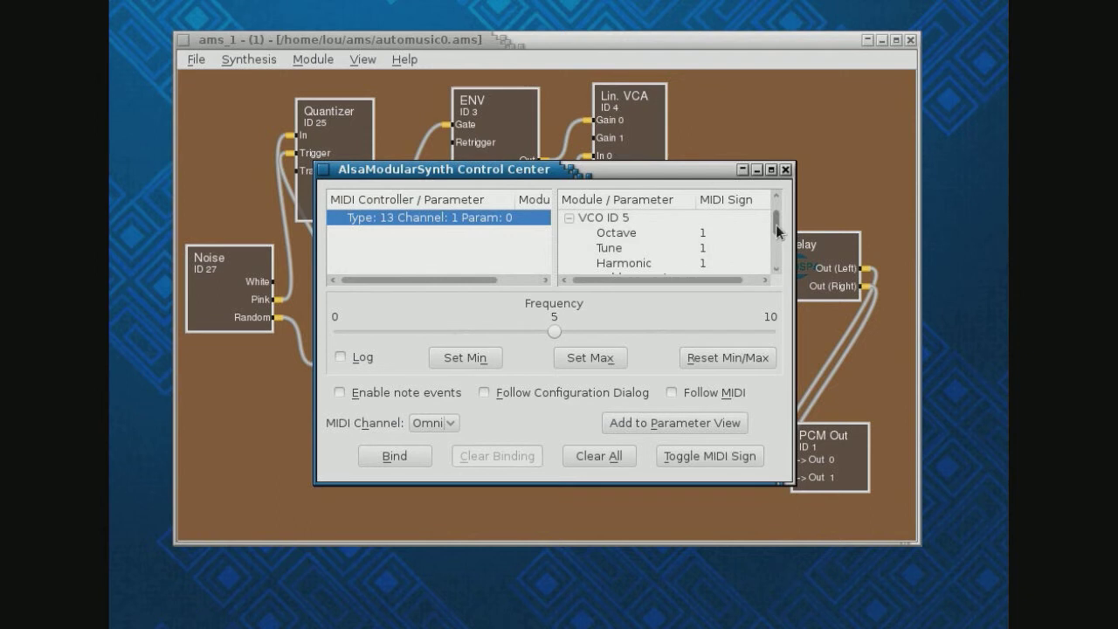
pyautogui.scroll(-1, 777, 229)
pyautogui.click(616, 233)
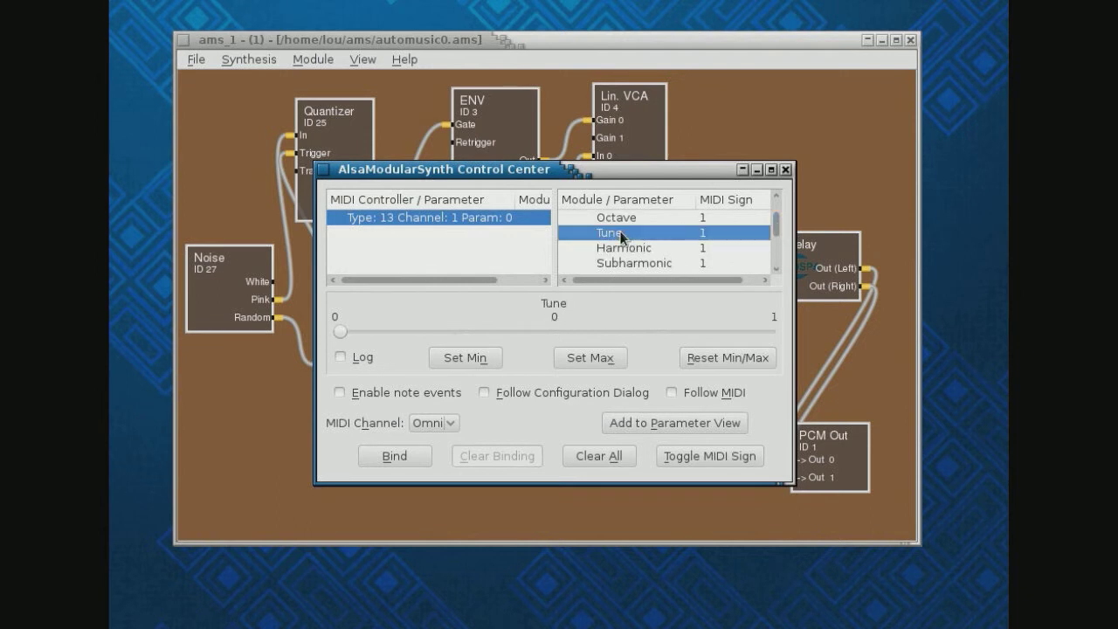
pyautogui.click(396, 458)
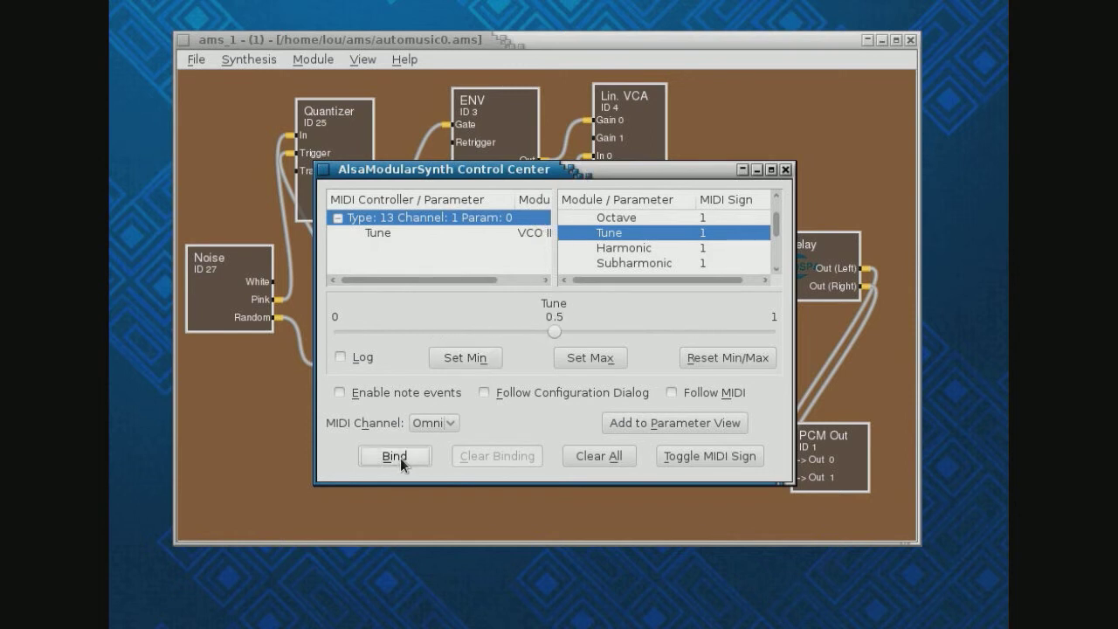
pyautogui.click(404, 234)
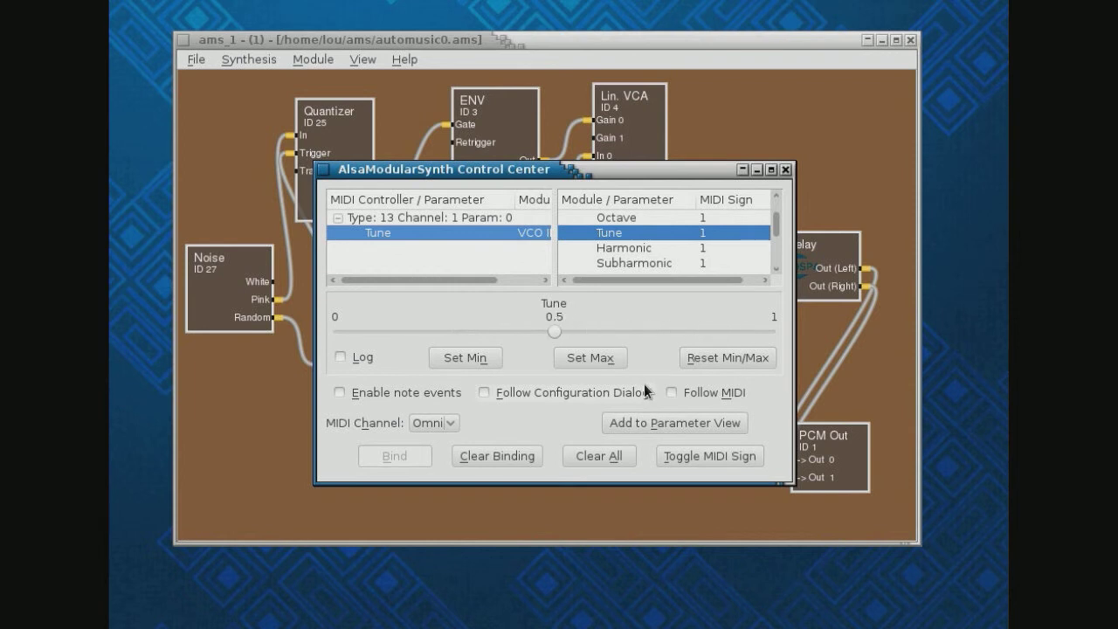
pyautogui.click(785, 168)
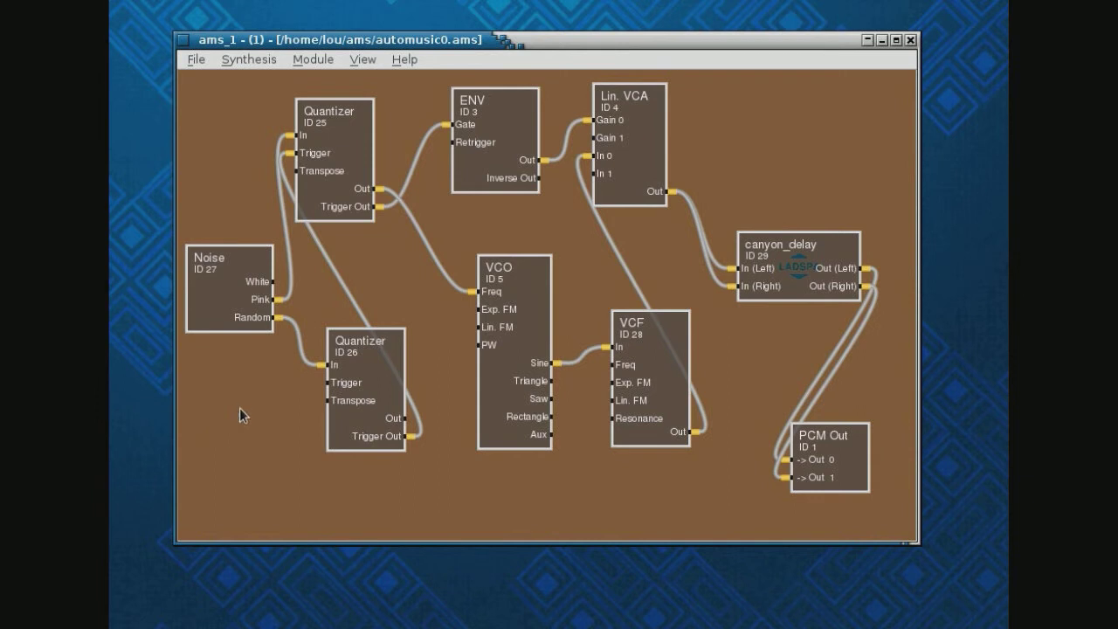
# - Lower the PCM Out gain to 0.106 and briefly inspect Quantizer ID 25's settings
pyautogui.rightClick(840, 470)
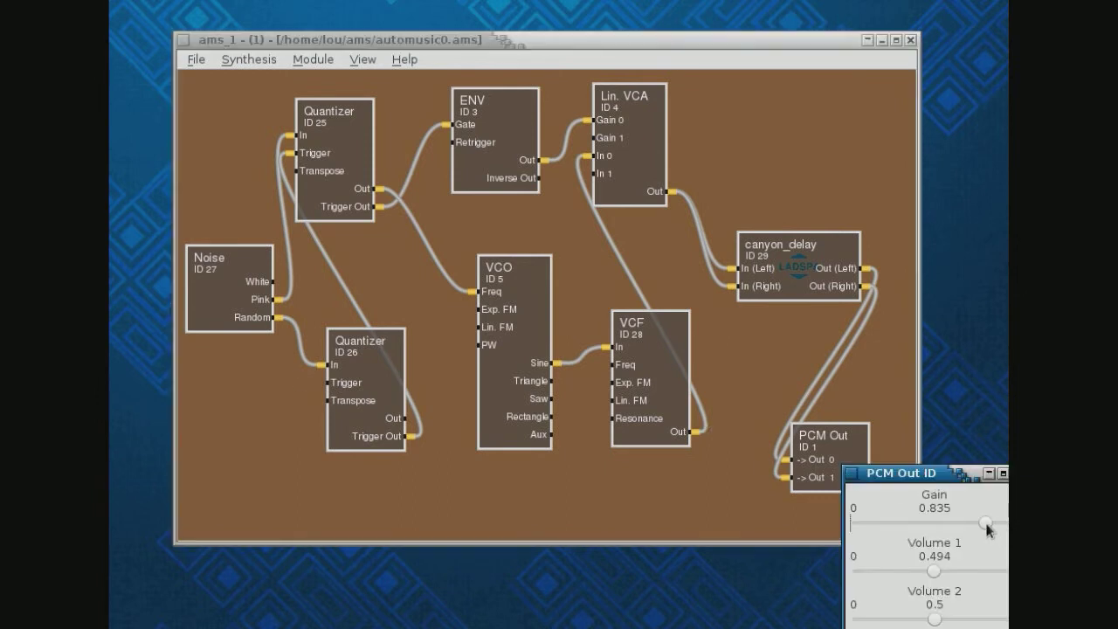
pyautogui.moveTo(987, 524); pyautogui.dragTo(875, 530)
pyautogui.doubleClick(353, 131)
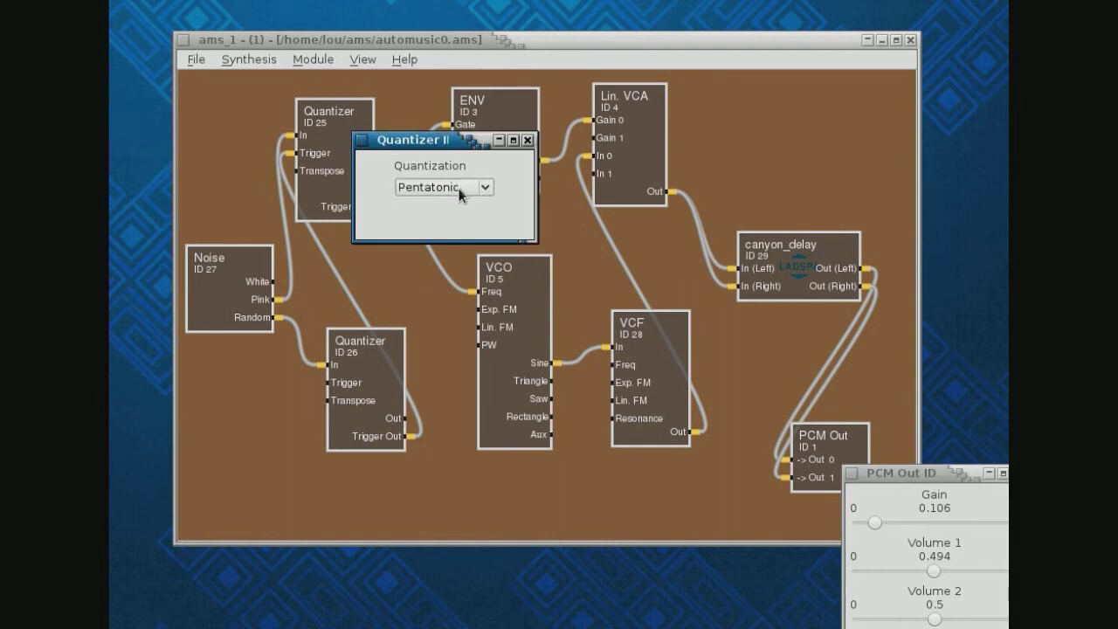
pyautogui.click(527, 140)
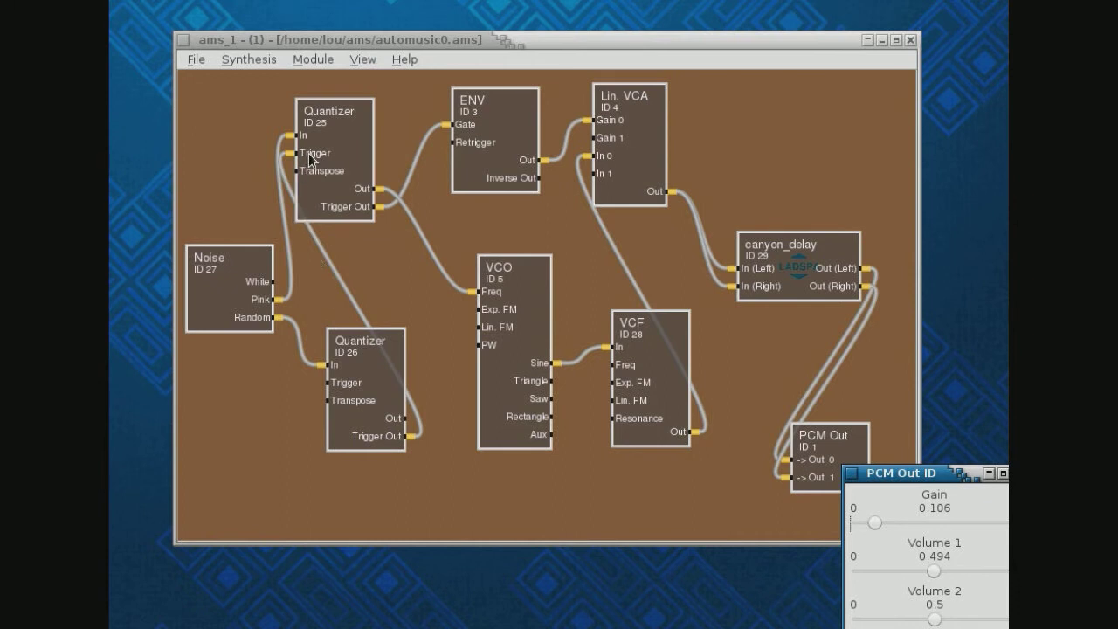
# - Check the Noise module's Random Rate and close the Noise and PCM Out windows
pyautogui.doubleClick(229, 306)
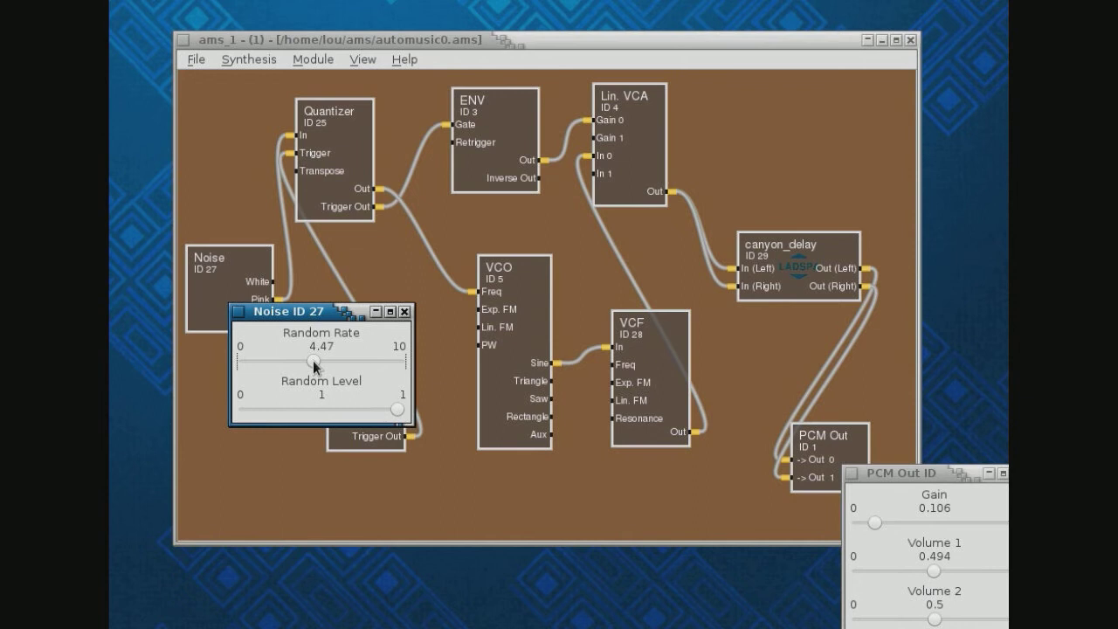
pyautogui.moveTo(312, 361)
pyautogui.mouseDown()
pyautogui.moveTo(289, 360)
pyautogui.moveTo(313, 362)
pyautogui.mouseUp()
pyautogui.click(404, 311)
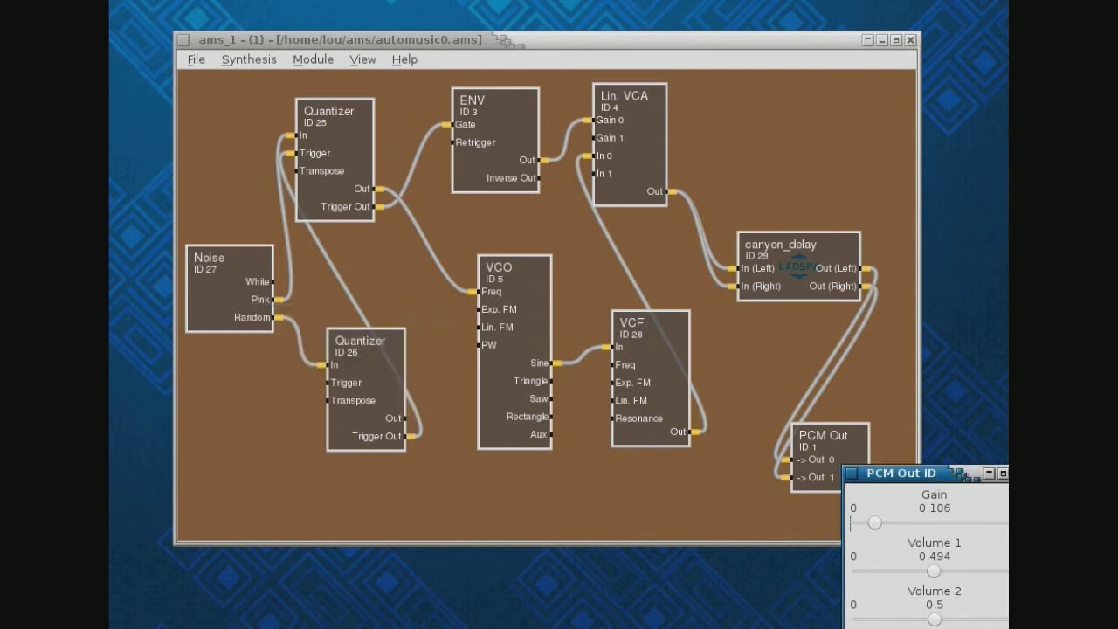
pyautogui.click(989, 473)
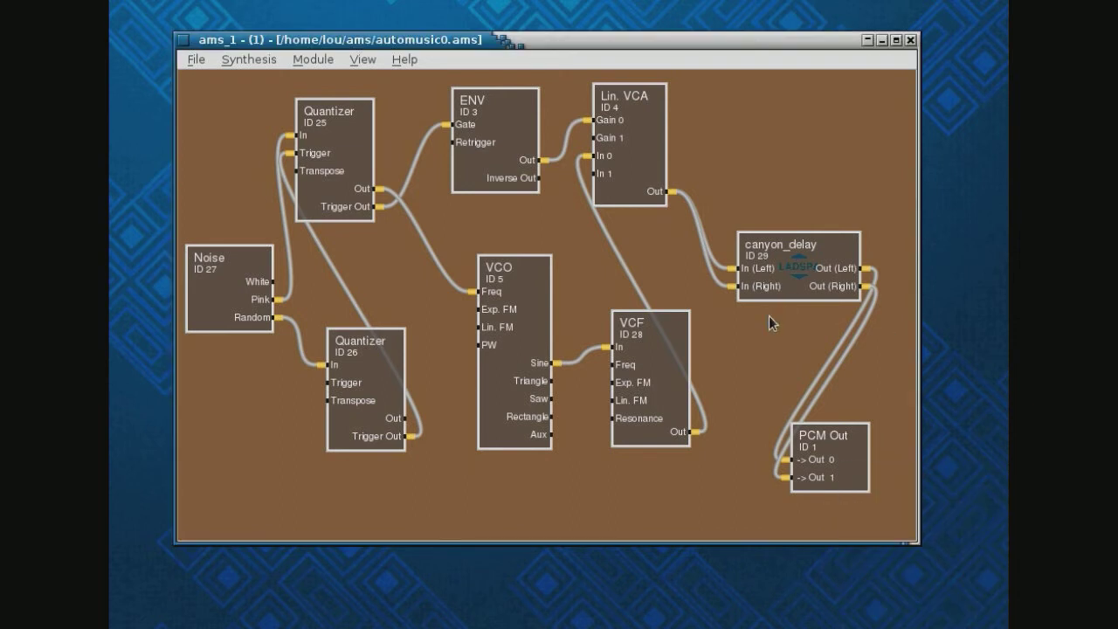